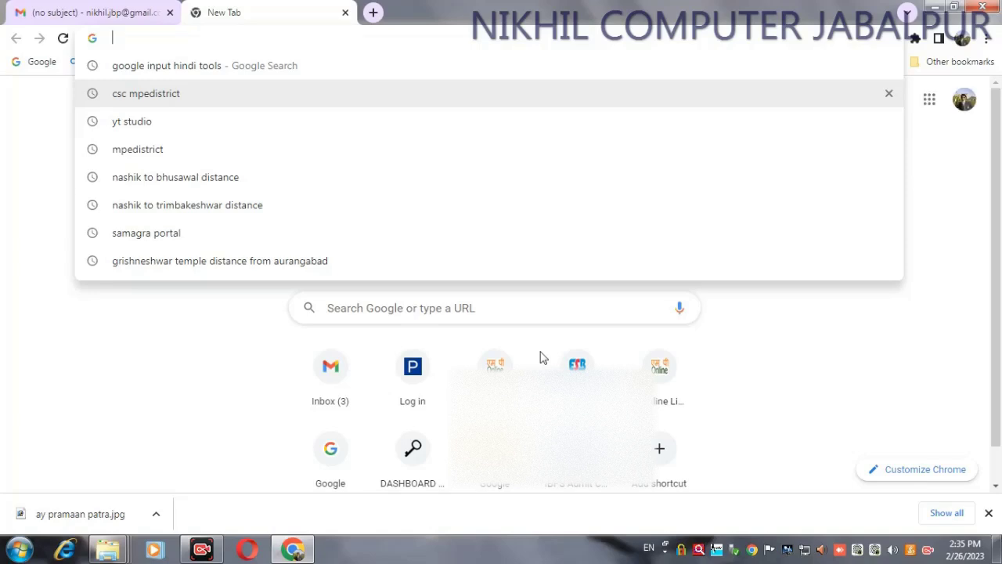
Step: Search Google for 'csc mpedistrict' from the address bar, then minimize Chrome
type("csc mpedistrict")
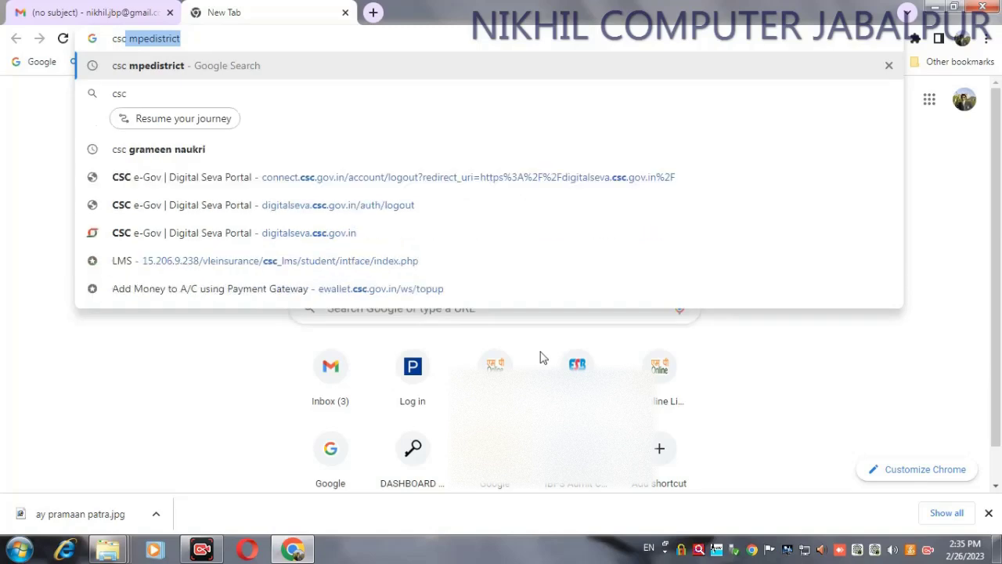
key("Return")
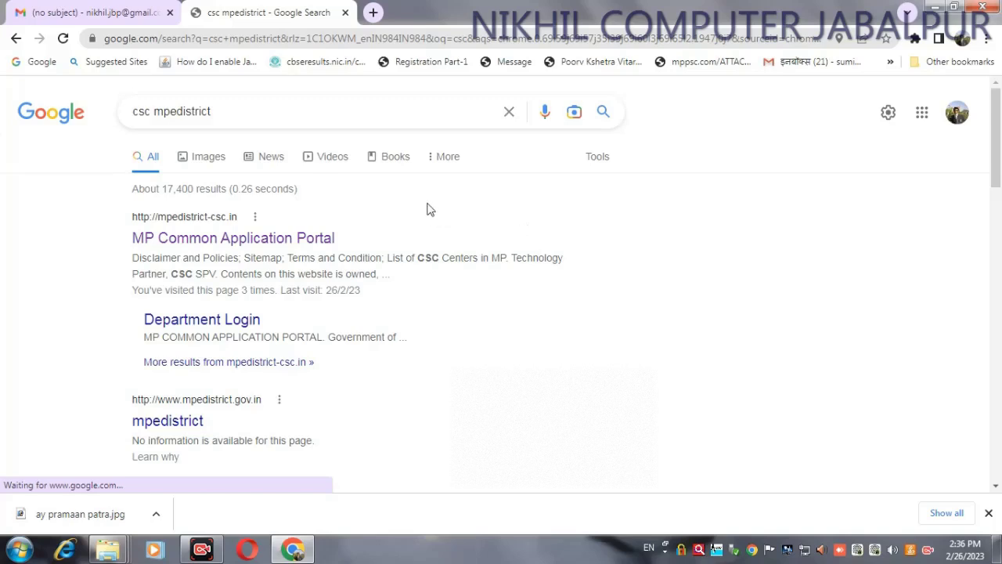
left_click(933, 8)
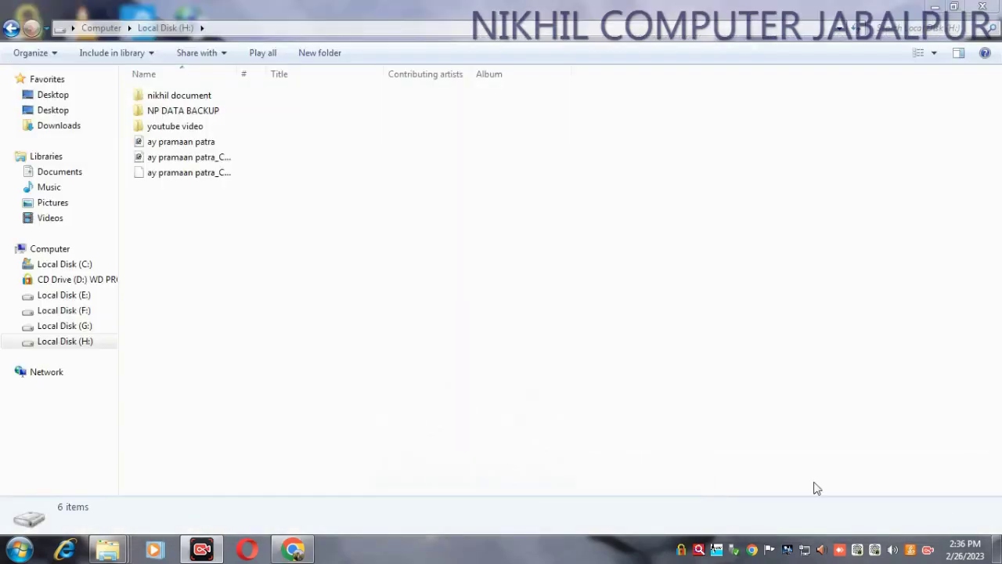
Step: Close the open Explorer windows and reopen Local Disk (H:), bringing up the ay pramaan patra_Compress image's actions
left_click(983, 7)
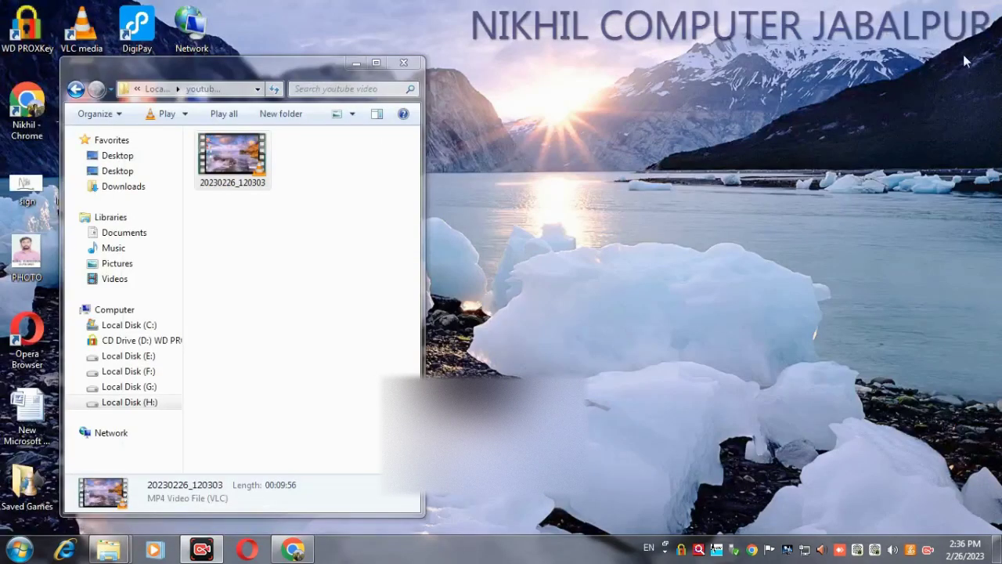
left_click(400, 62)
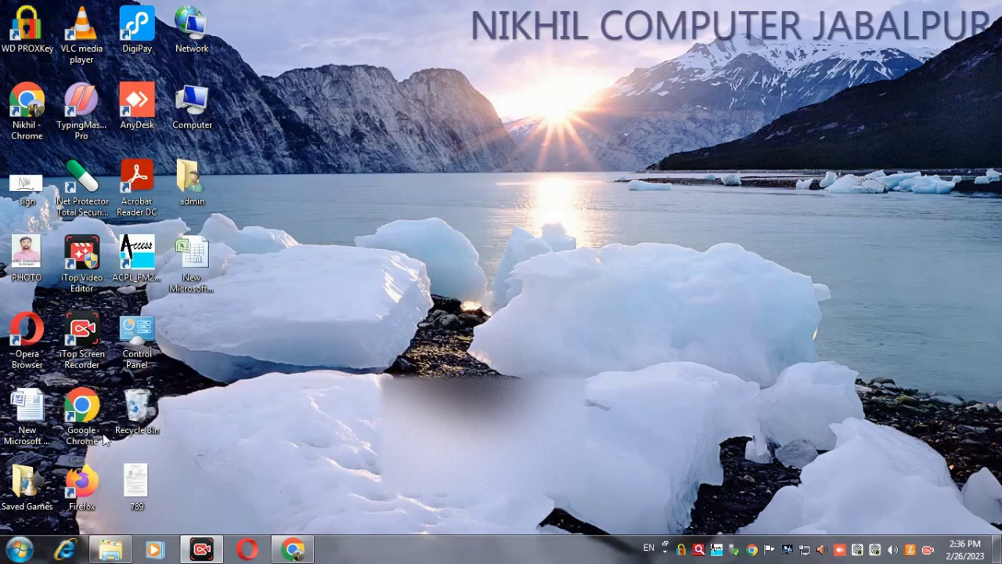
double_click(213, 114)
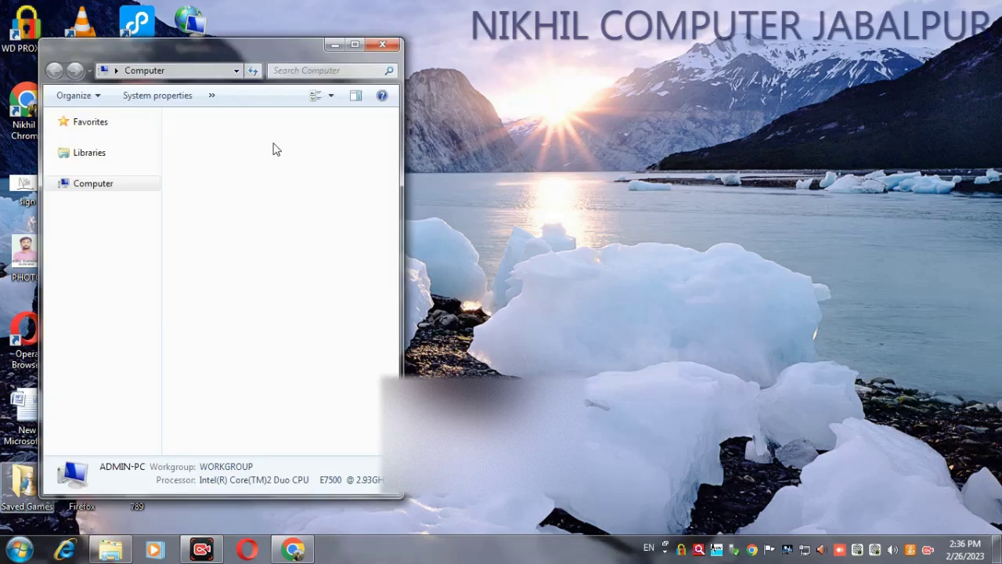
double_click(353, 38)
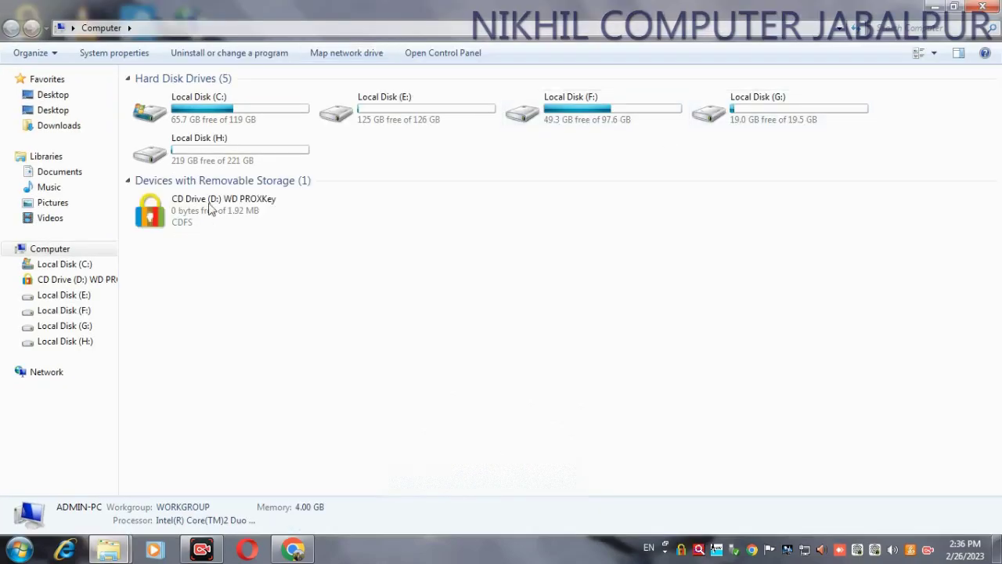
double_click(160, 157)
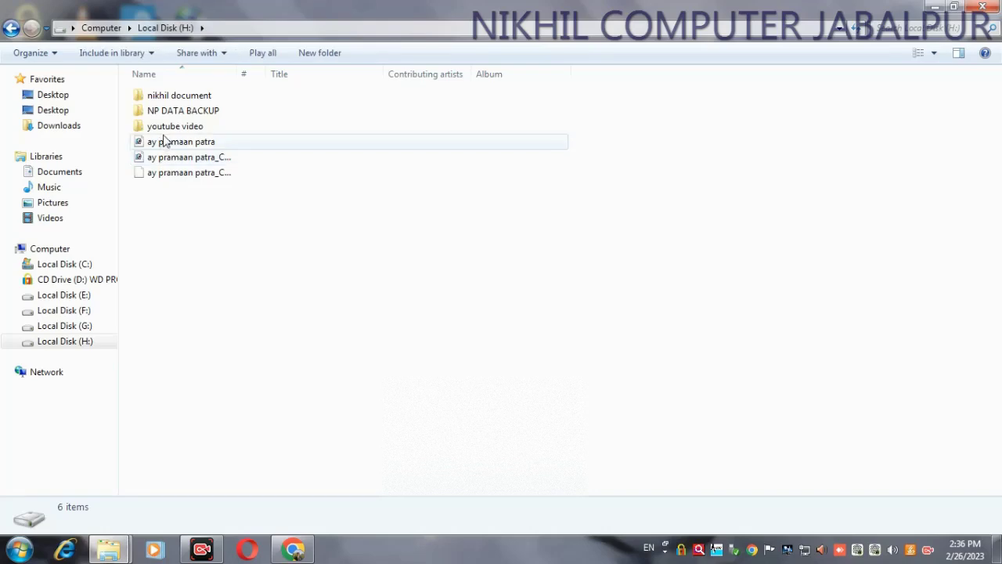
left_click(180, 161)
right_click(180, 161)
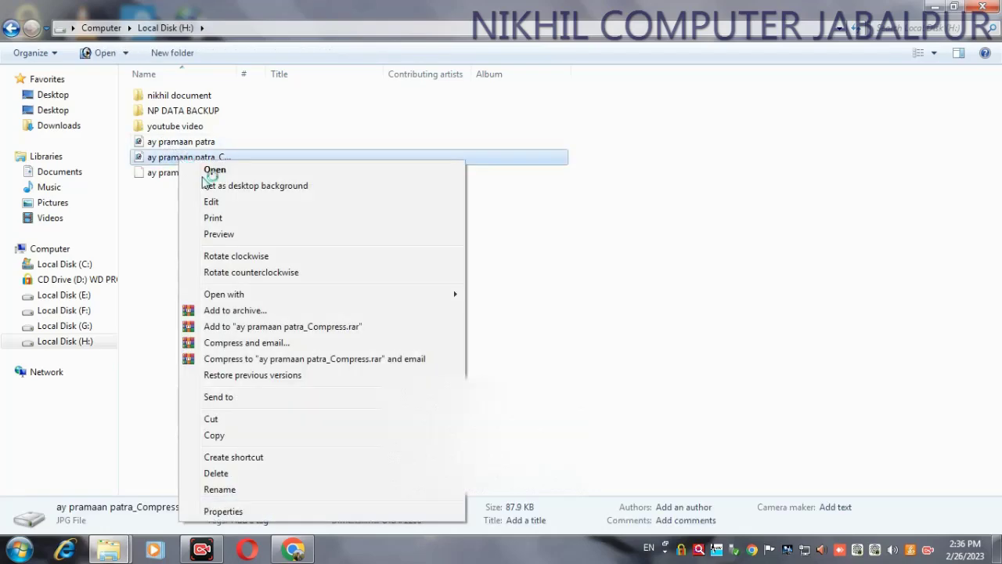
Step: Preview ay pramaan patra_Compress in Windows Photo Viewer, then close the viewer and Explorer
left_click(233, 234)
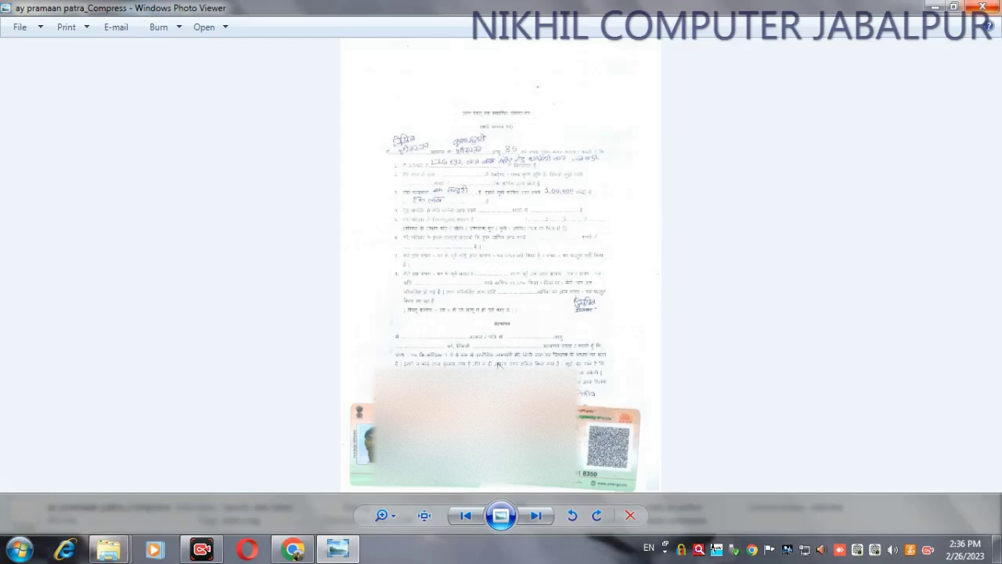
left_click(981, 7)
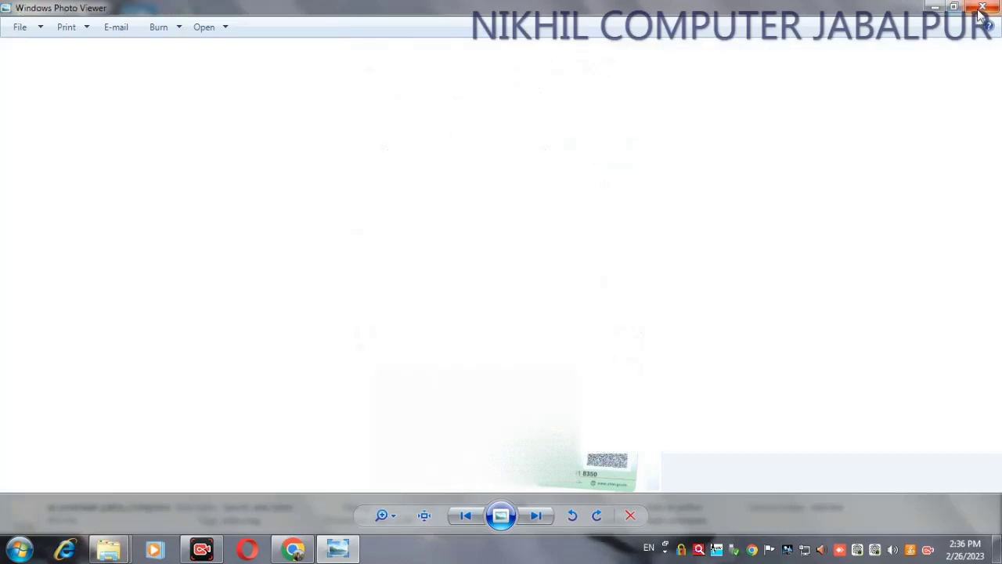
left_click(541, 193)
left_click(986, 9)
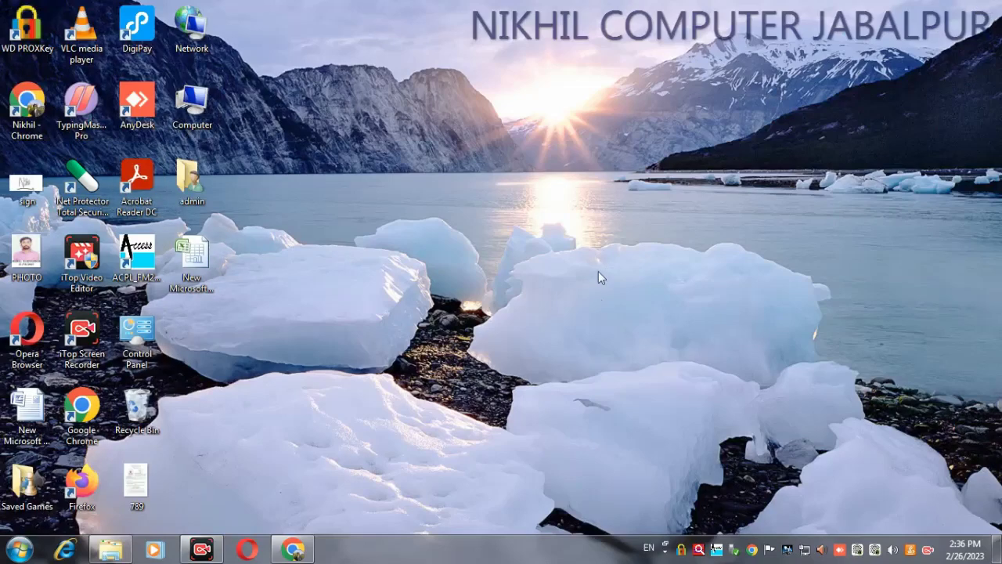
Step: Copy the ImageCompressMergeSign folder from Downloads and close Explorer
key("super+e")
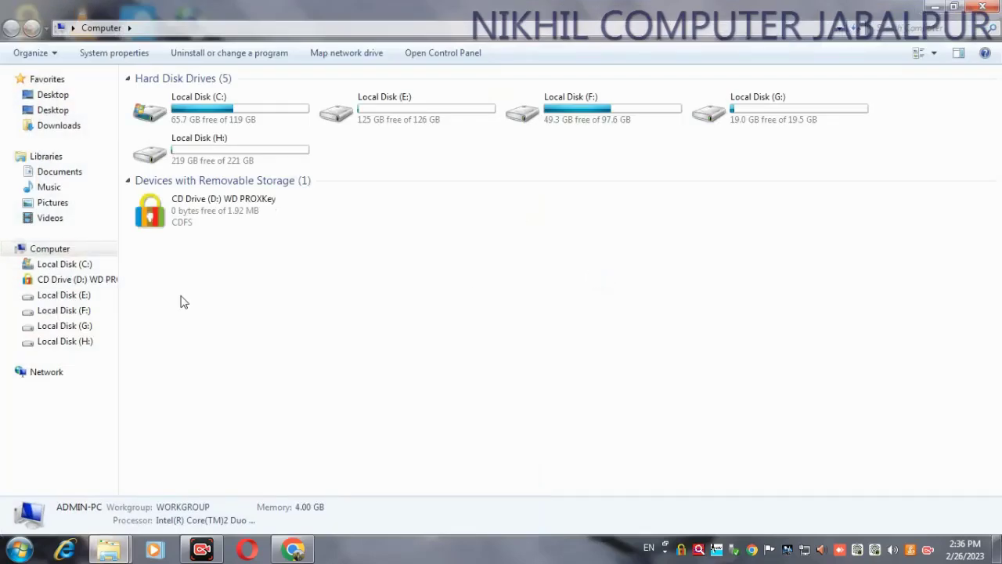
left_click(51, 127)
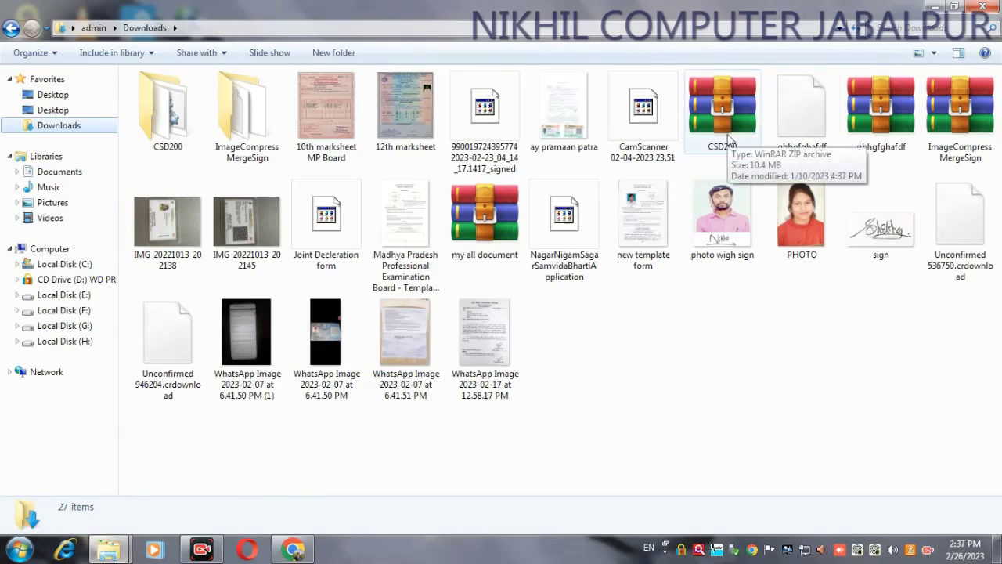
left_click(244, 119)
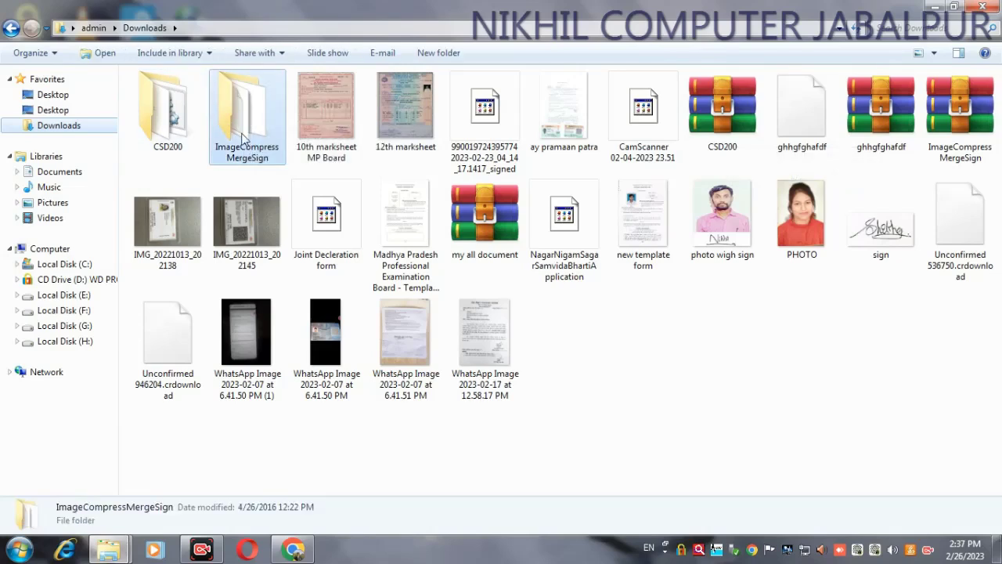
right_click(242, 134)
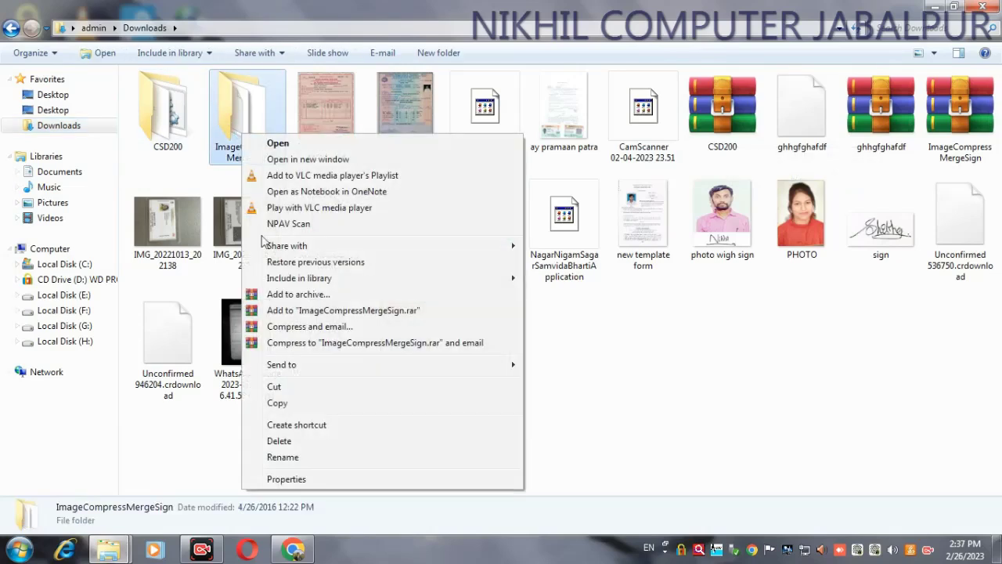
left_click(297, 401)
left_click(983, 7)
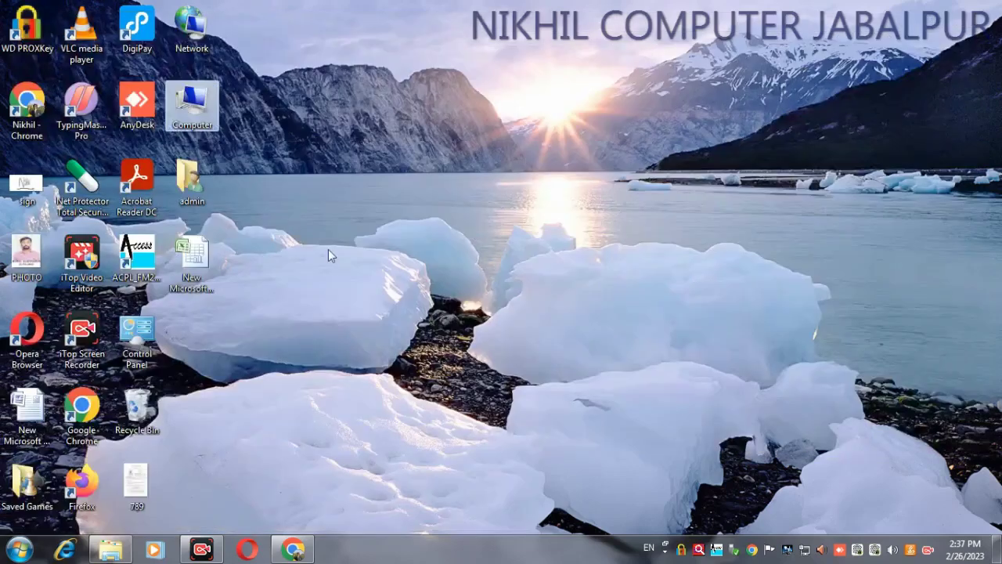
Step: Paste ImageCompressMergeSign onto the desktop and launch its jar utility
key("ctrl+v")
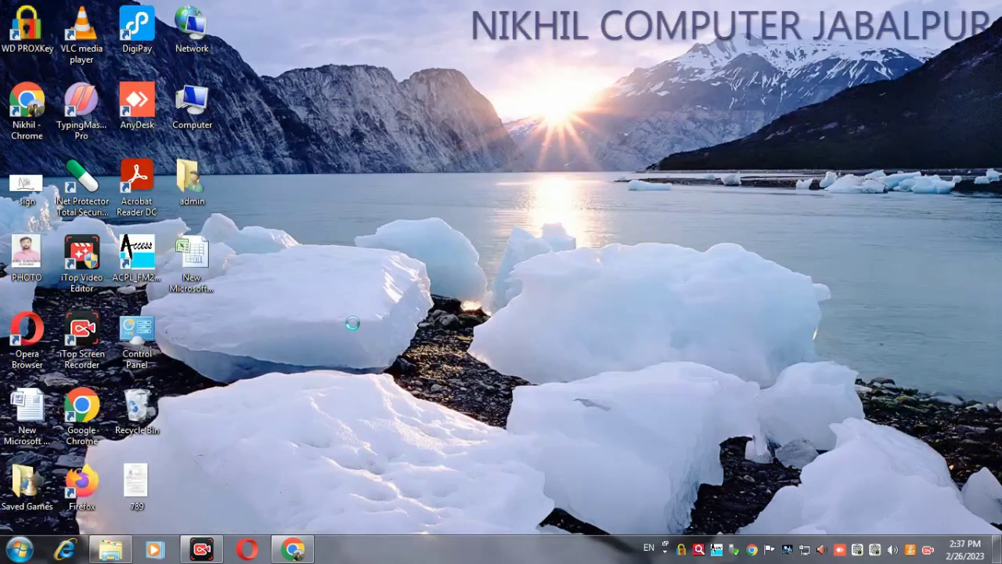
right_click(329, 251)
left_click(357, 313)
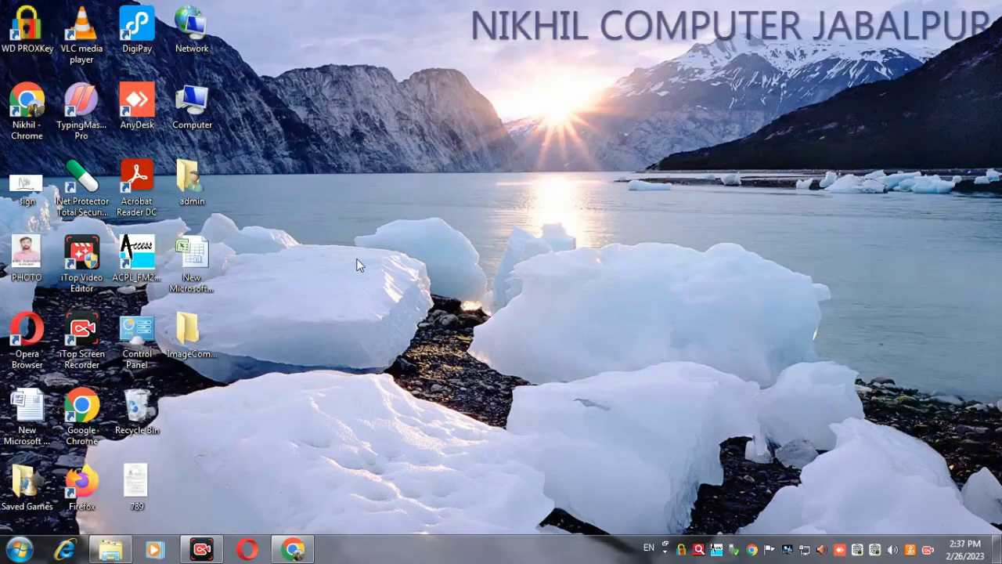
double_click(189, 332)
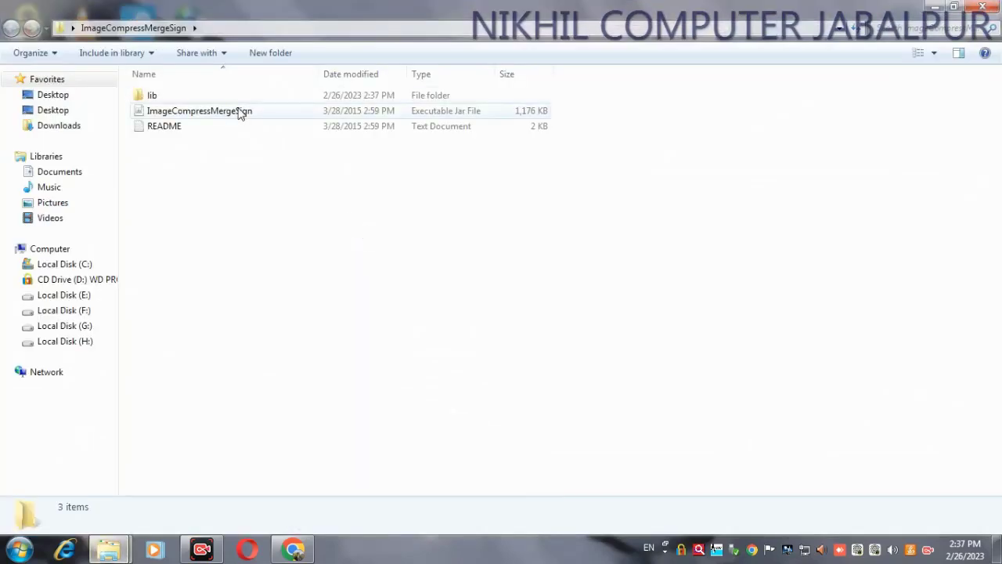
double_click(241, 112)
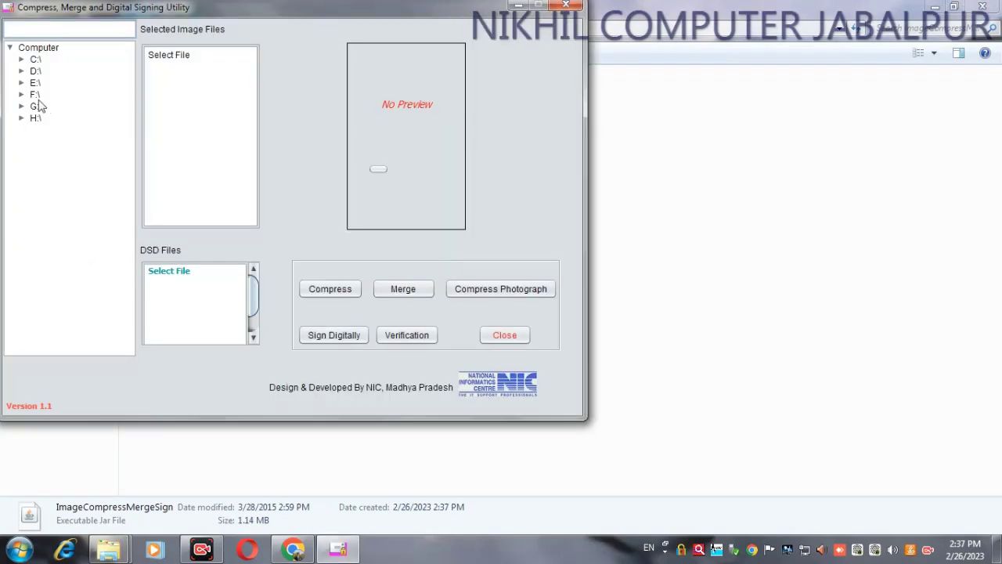
Step: Browse the drive tree to H:\ and compress ay pramaan patra.jpg (408 KB, 2480*3507)
left_click(35, 95)
left_click(36, 83)
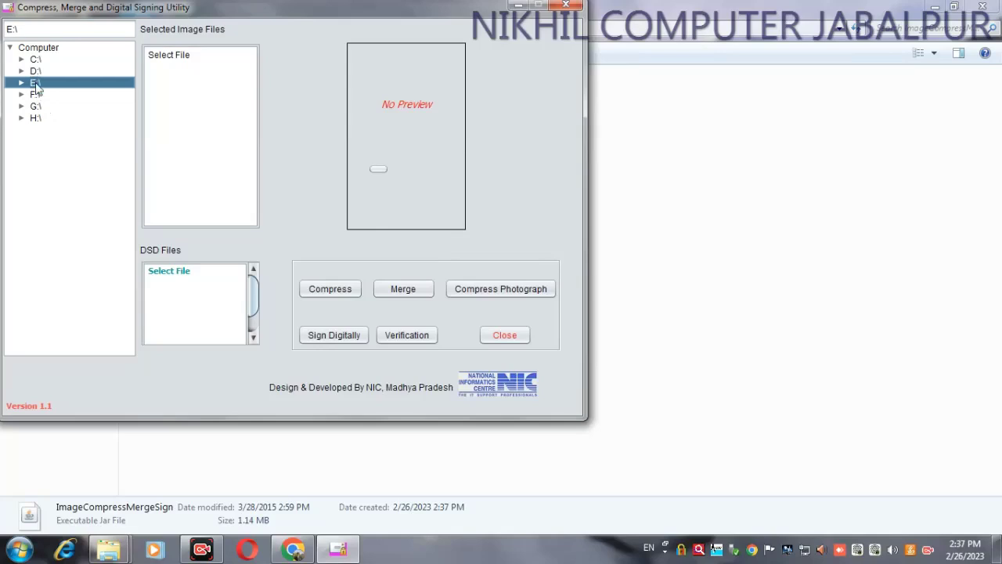
left_click(39, 108)
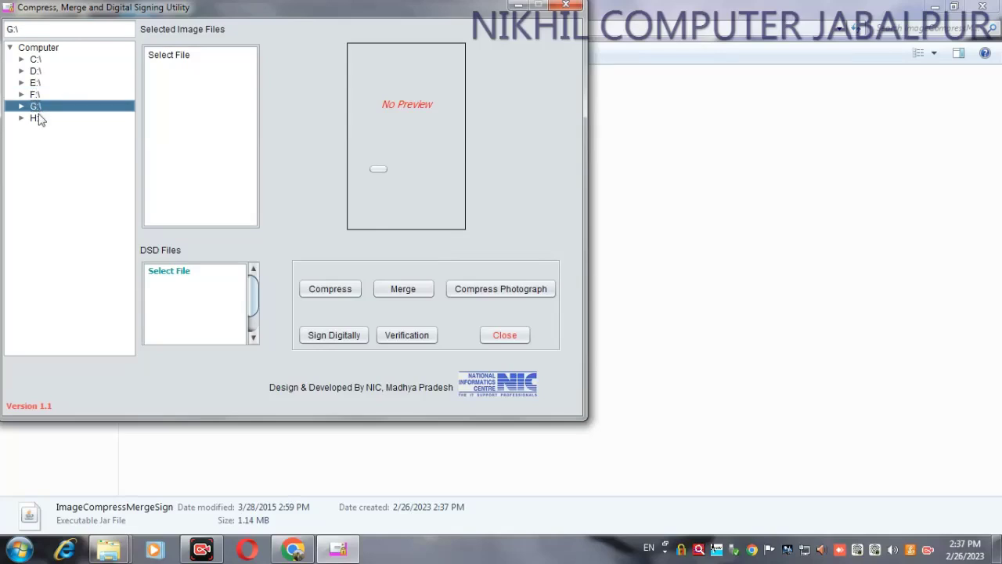
left_click(37, 119)
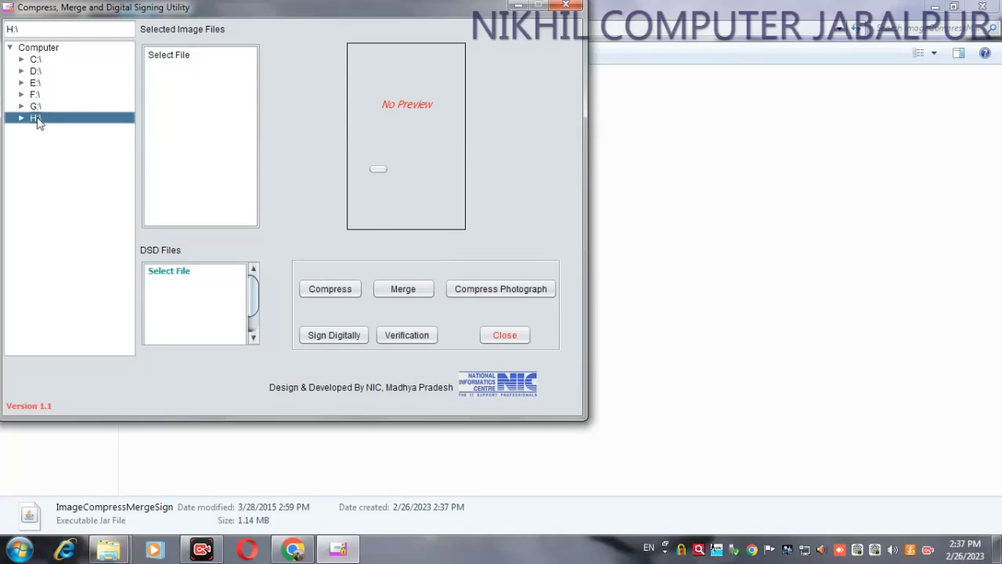
double_click(32, 107)
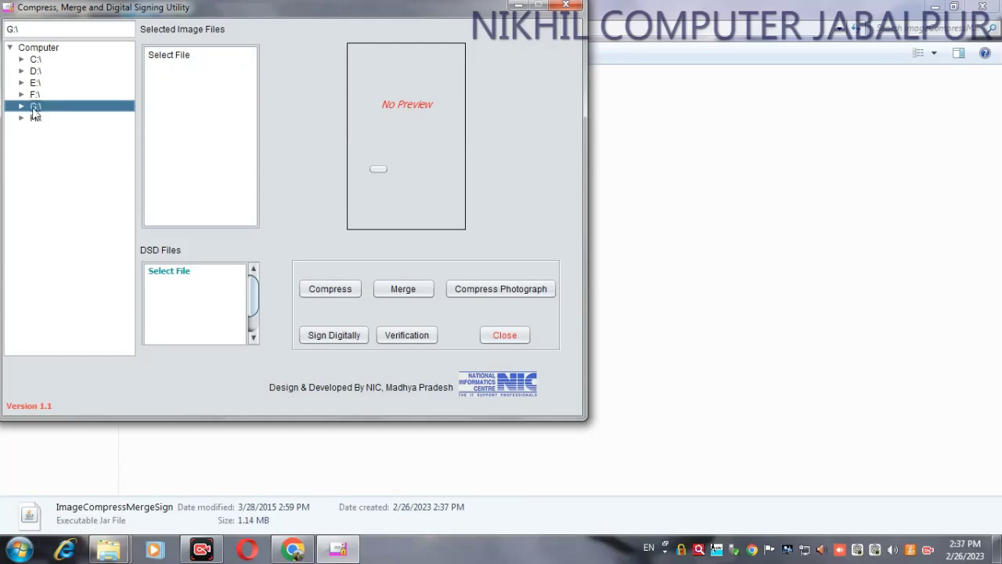
double_click(35, 95)
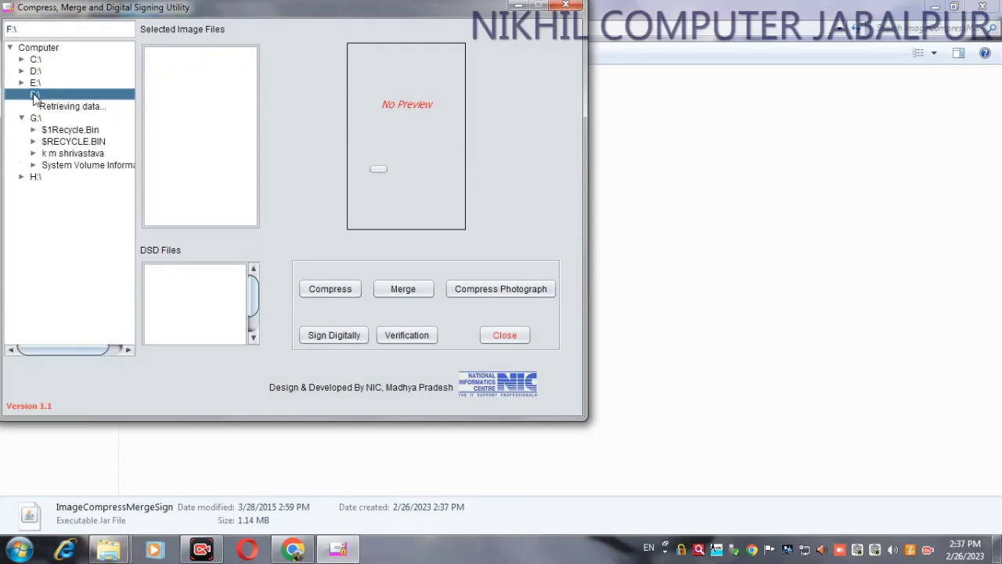
double_click(35, 82)
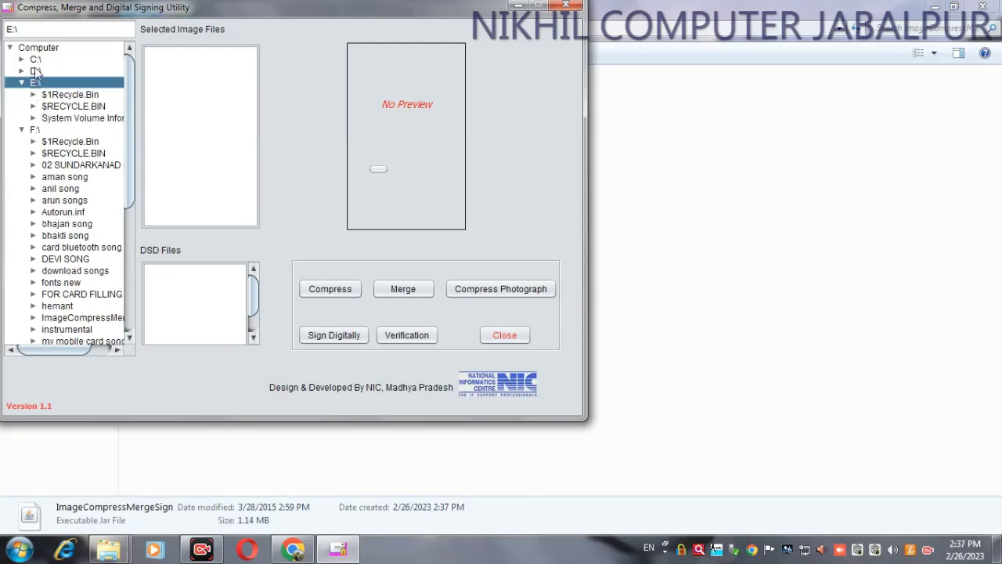
left_click_drag(127, 198, 125, 327)
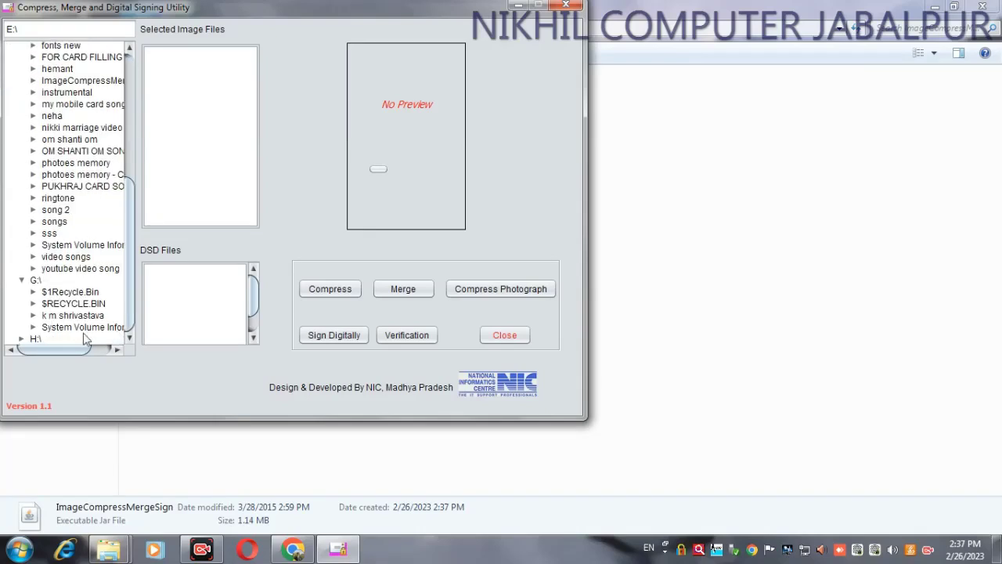
double_click(33, 339)
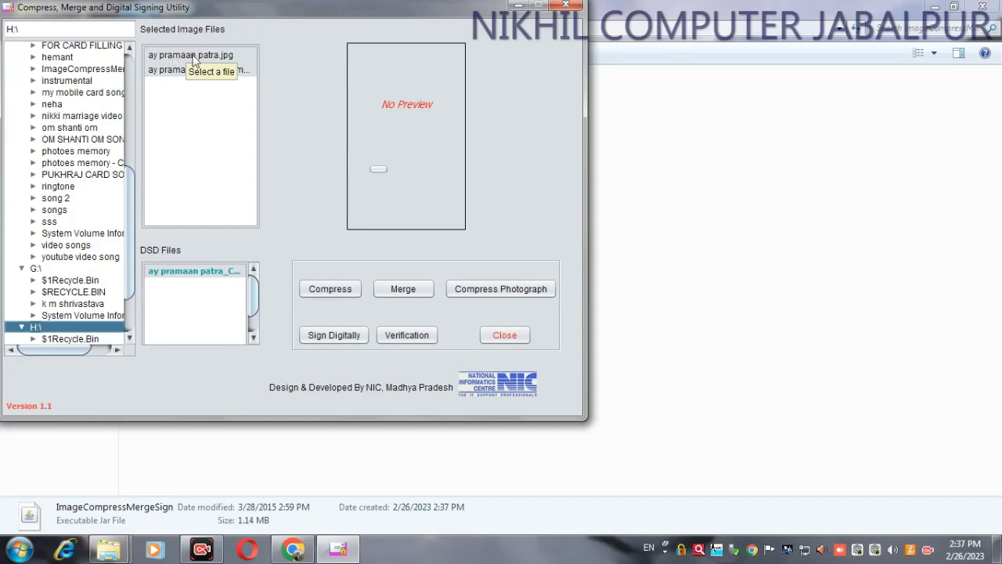
left_click(323, 290)
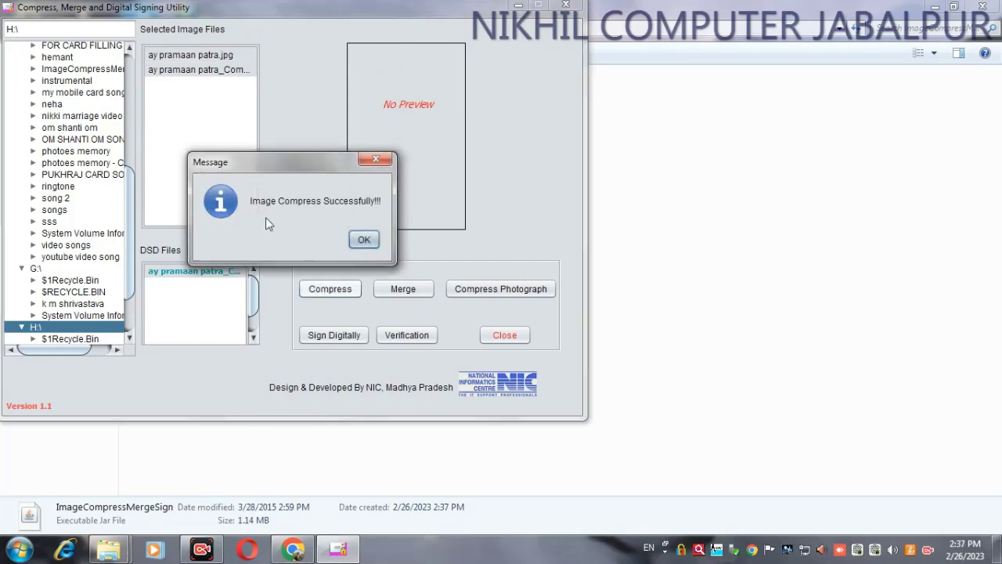
left_click(364, 239)
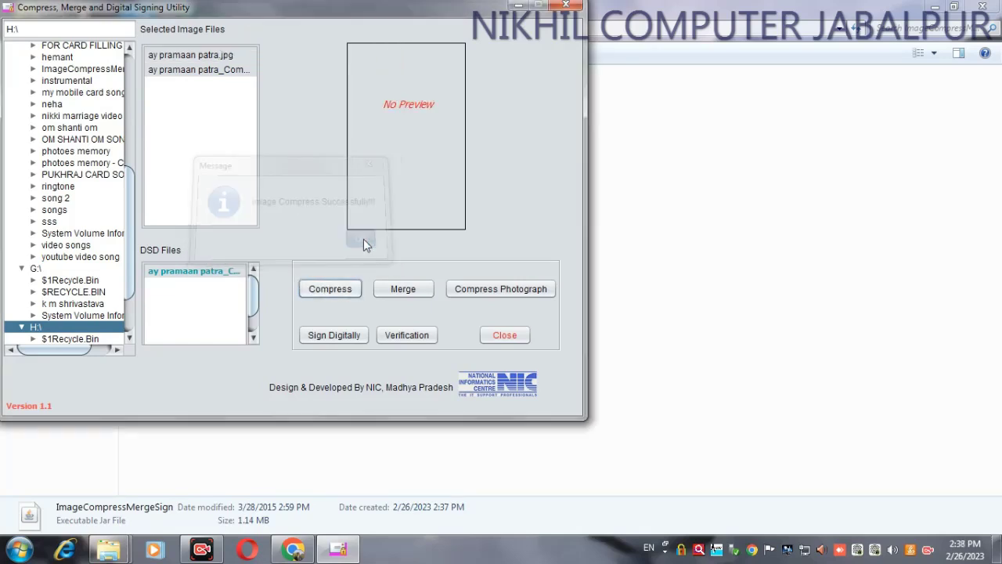
left_click(337, 335)
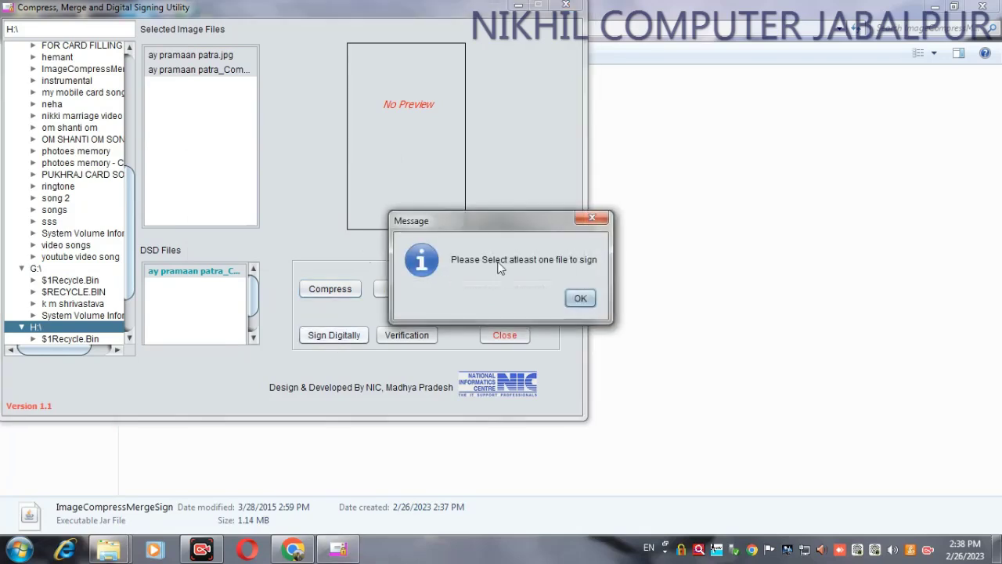
left_click(580, 297)
left_click(208, 281)
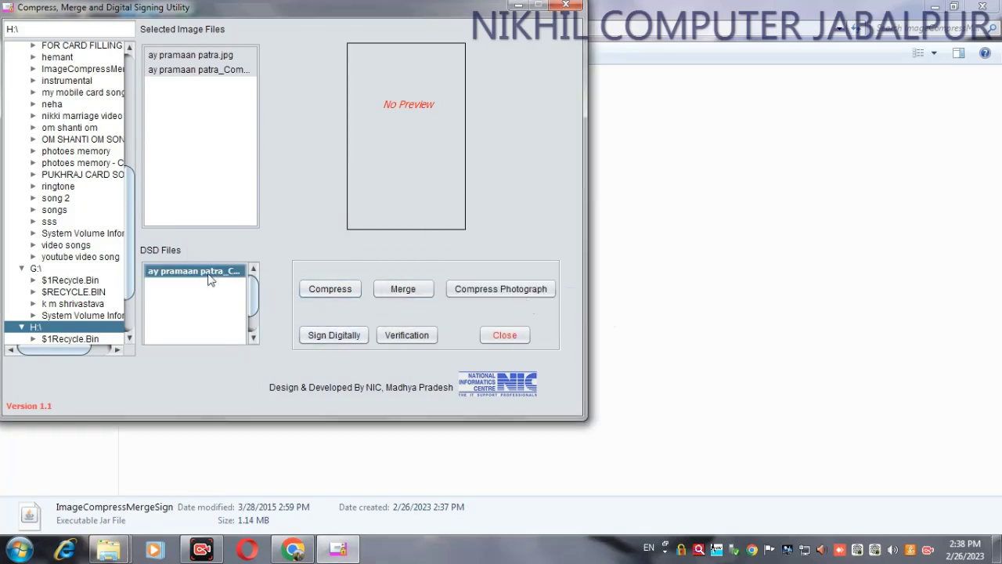
left_click(335, 335)
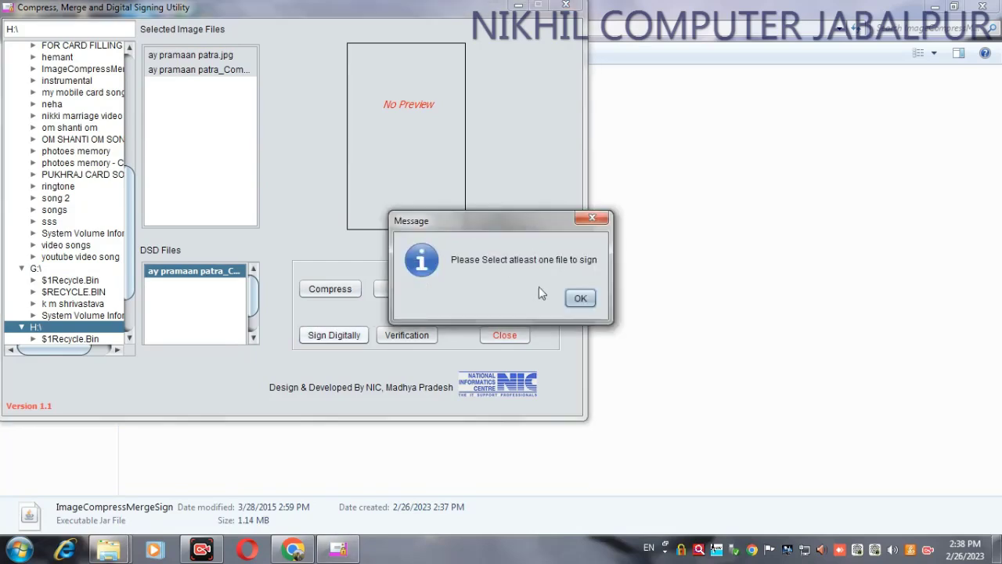
left_click(580, 299)
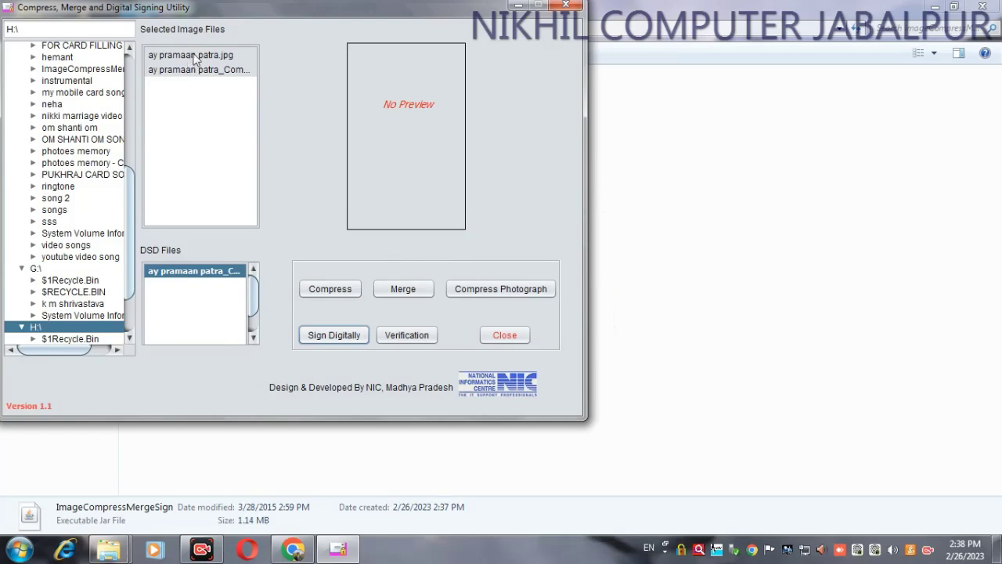
left_click(331, 289)
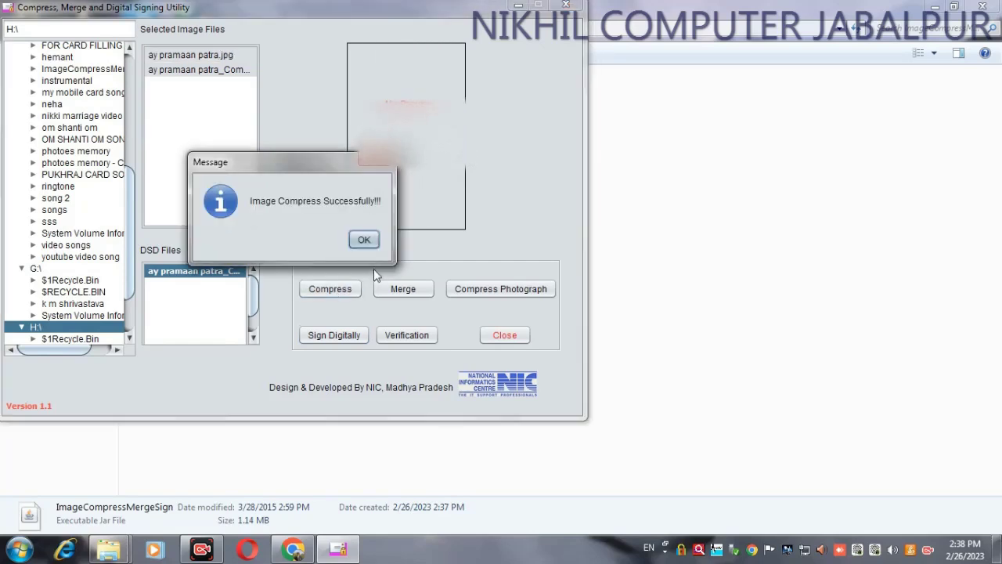
left_click(363, 240)
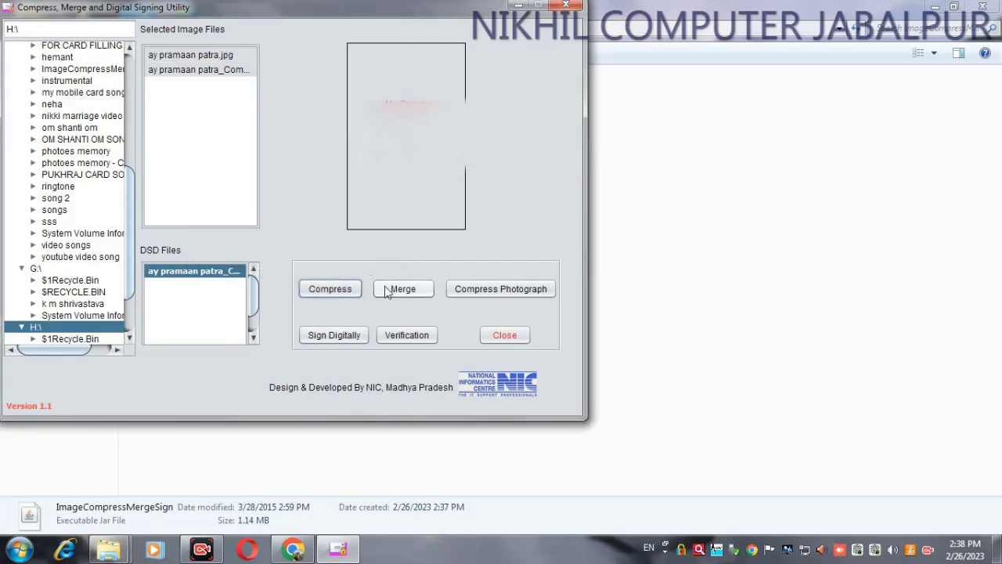
left_click(209, 277)
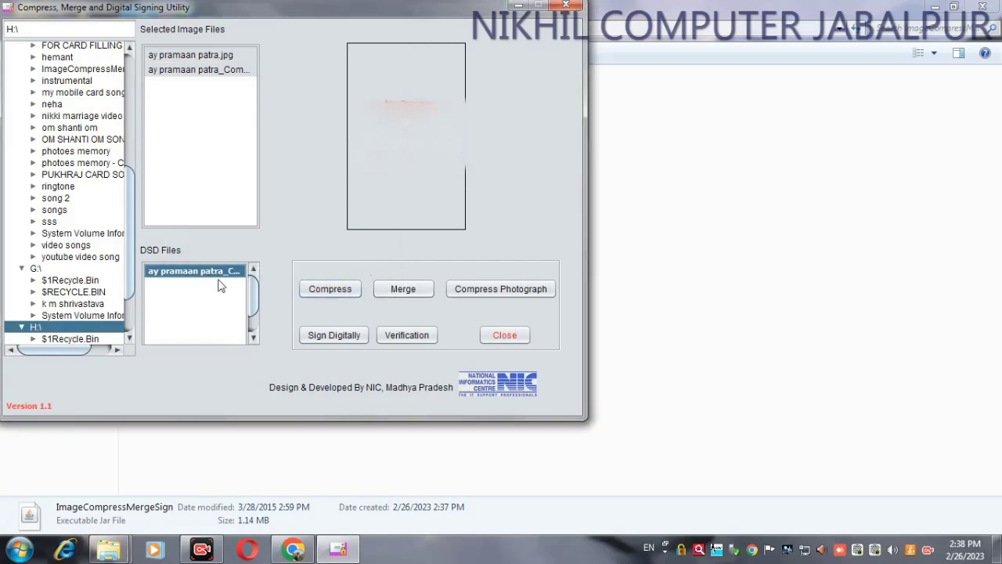
left_click(406, 290)
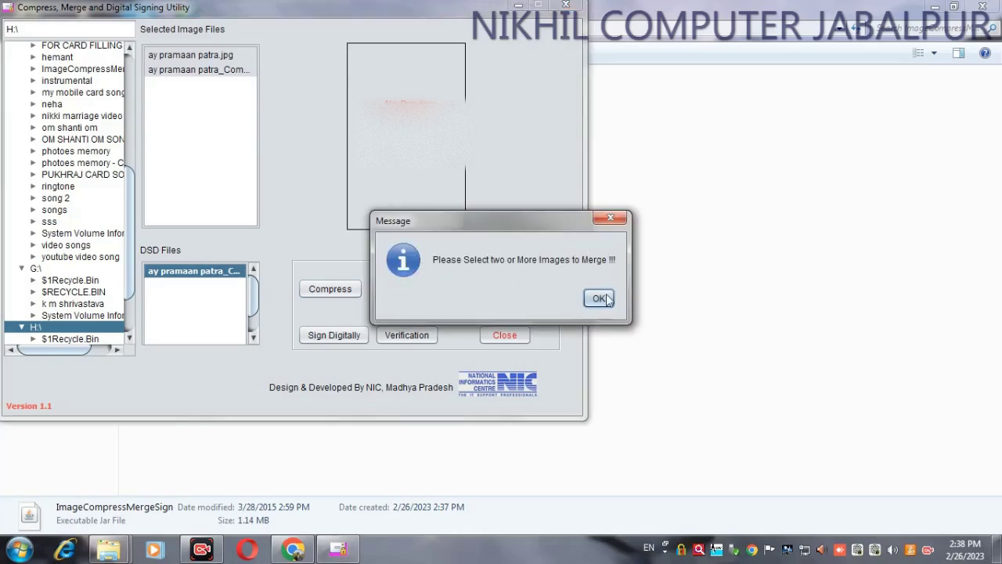
left_click(599, 298)
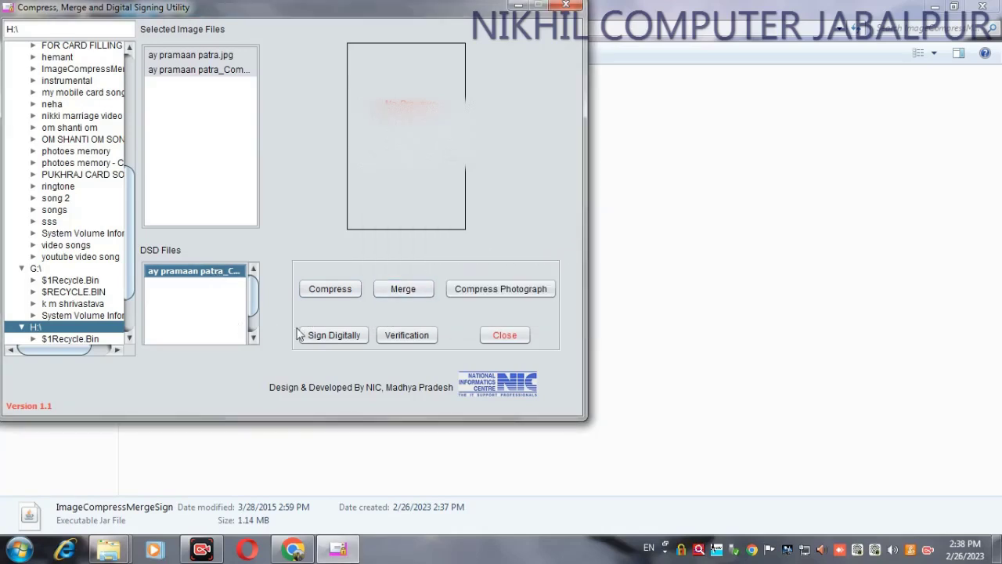
left_click(318, 335)
Step: Recompress ay pramaan patra.jpg and pick the 87 KB, 848*1200 compressed copy for signing
left_click(580, 301)
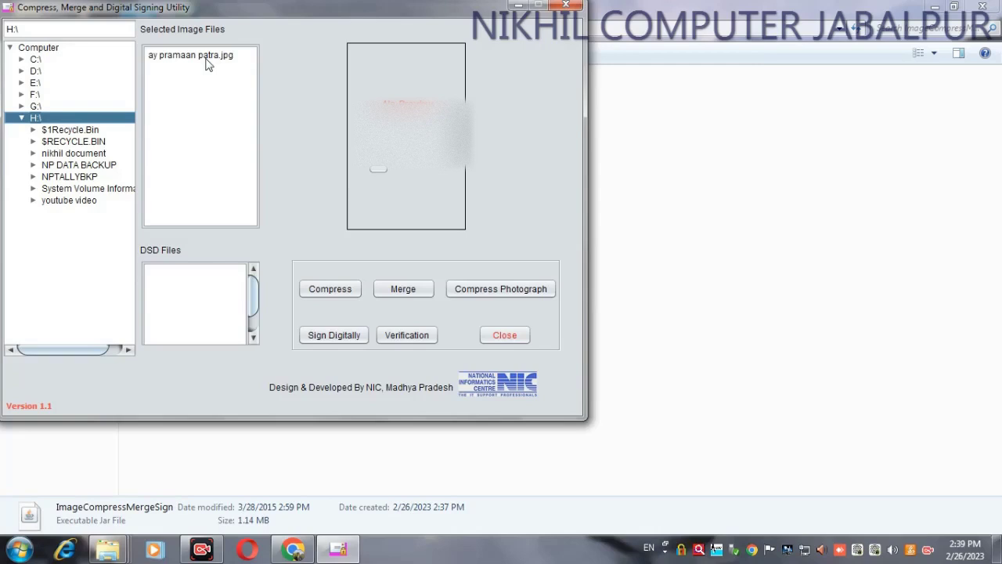
left_click(159, 56)
left_click(333, 288)
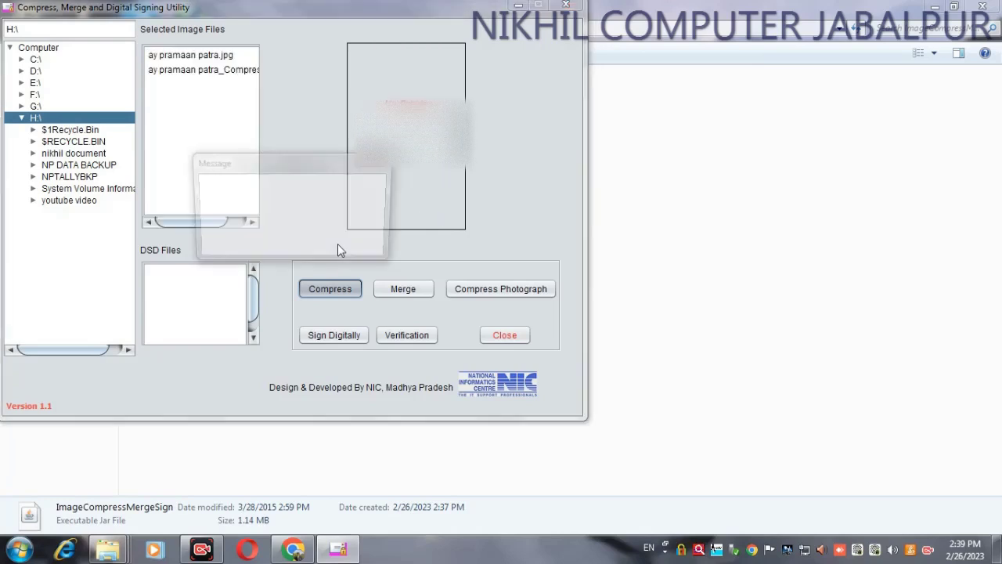
left_click(359, 240)
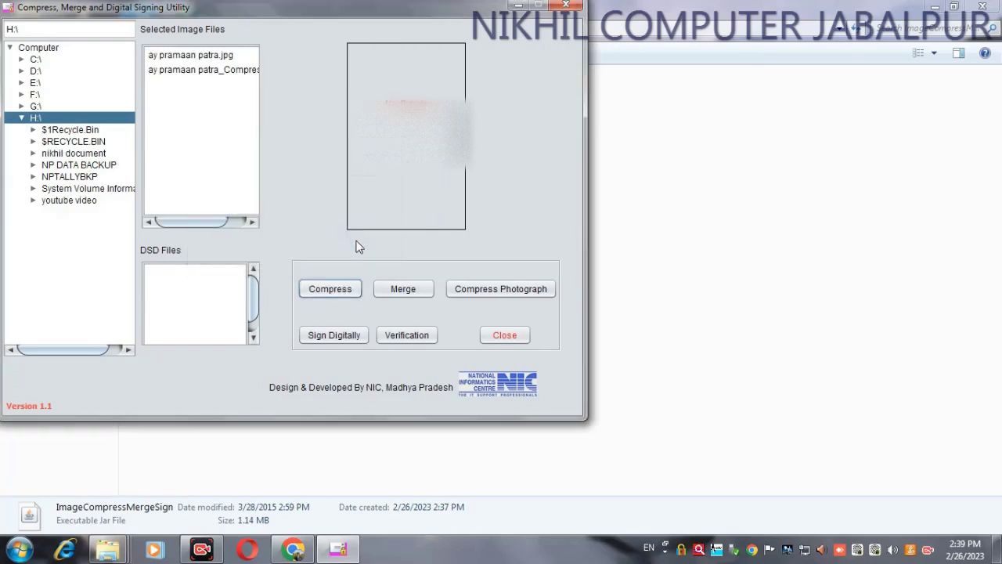
left_click(224, 70)
left_click(314, 340)
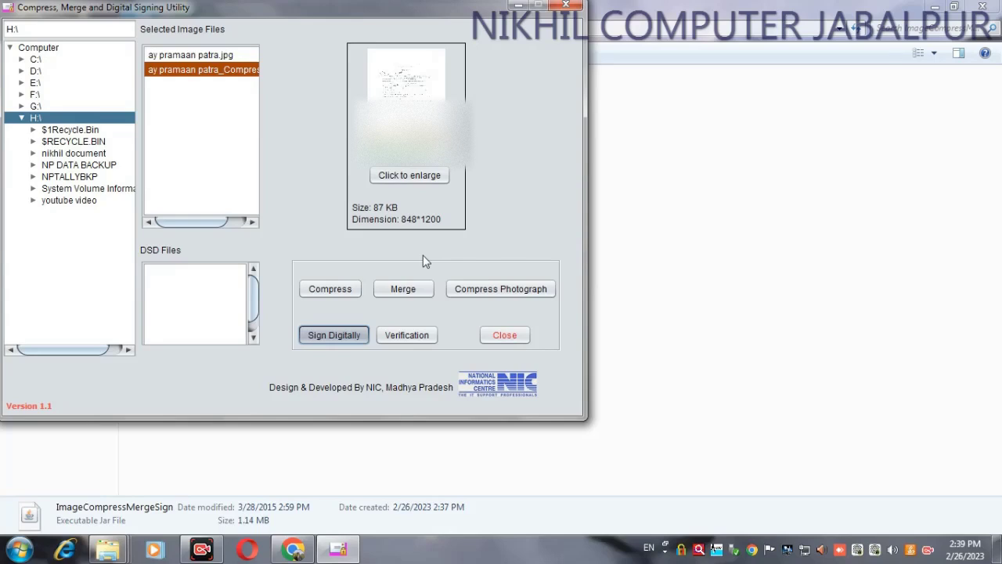
Step: Confirm the signing certificate, enter the User PIN, and acknowledge the Successfully Signed message
left_click(339, 548)
left_click(338, 549)
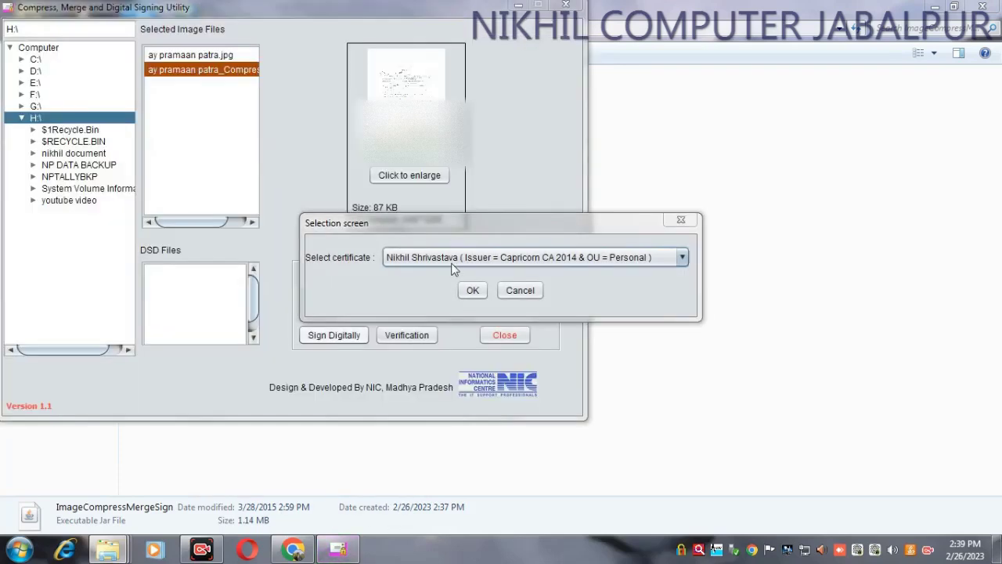
left_click(473, 290)
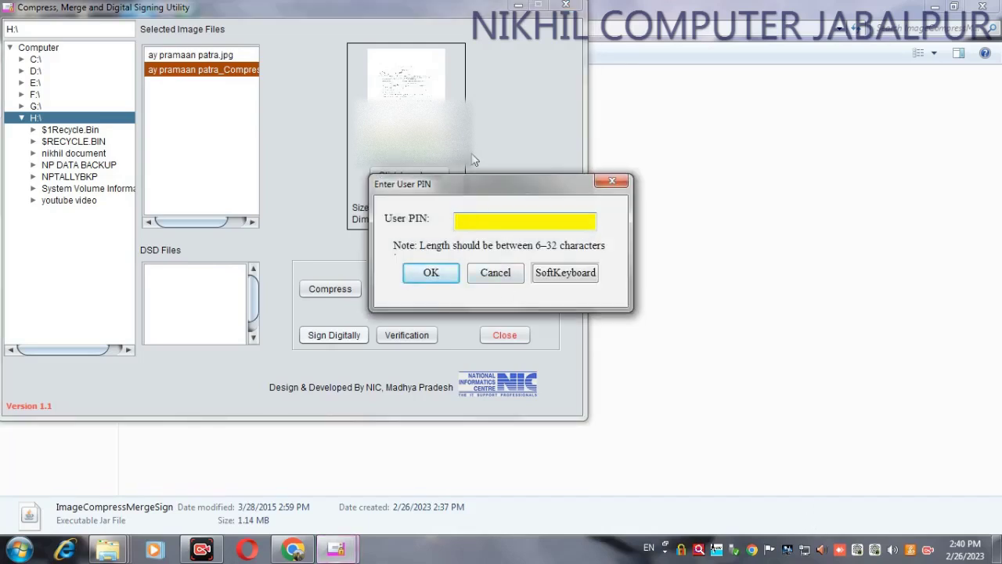
left_click(451, 275)
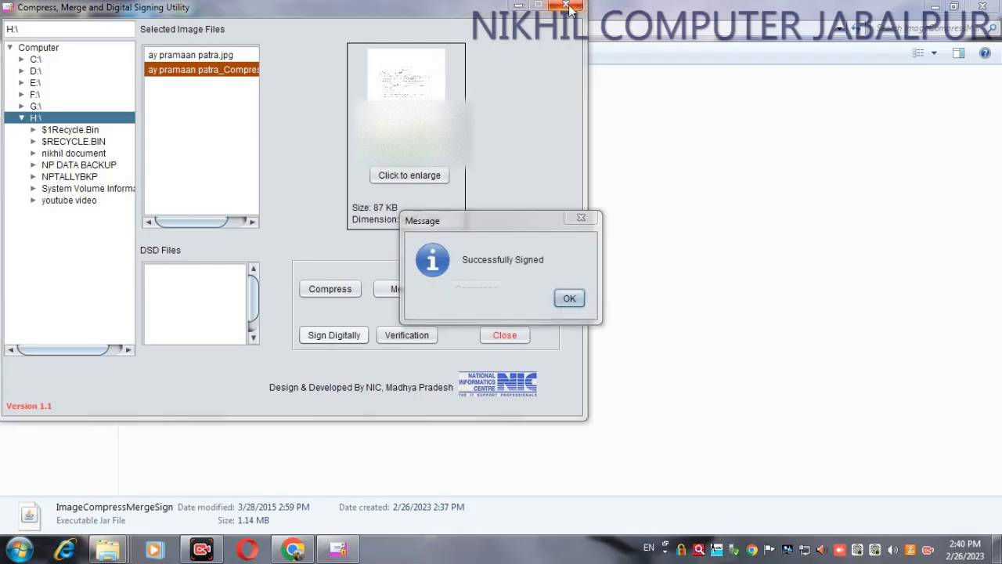
left_click(569, 299)
Step: Close the signing utility, check the output files on Local Disk (H:), and return to Chrome
left_click(566, 6)
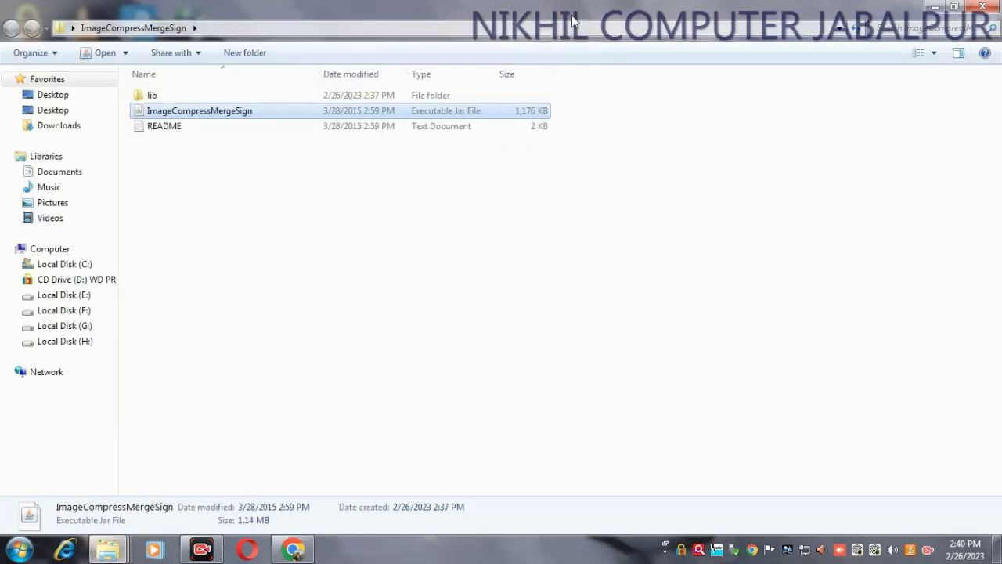
left_click(566, 291)
left_click(59, 342)
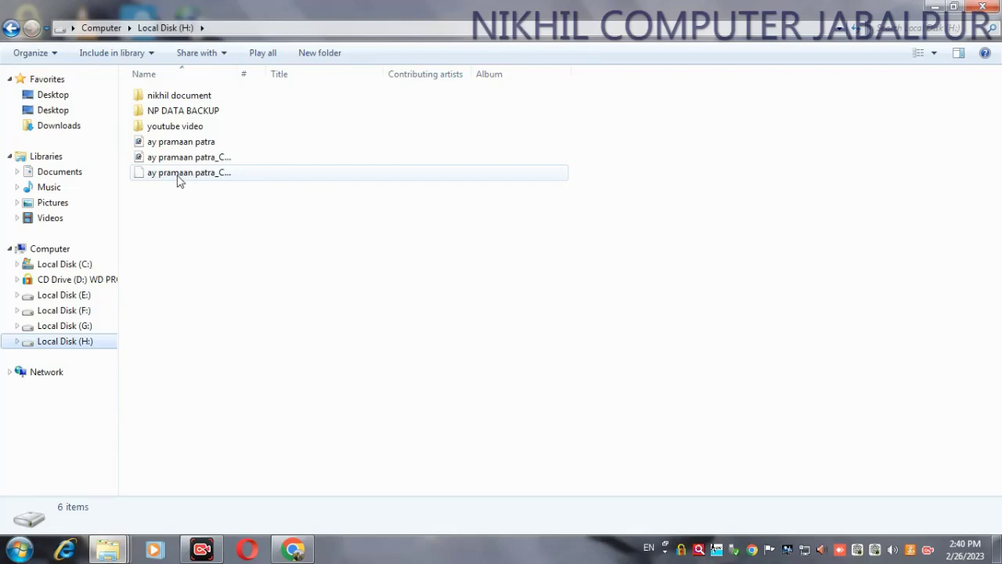
left_click(296, 549)
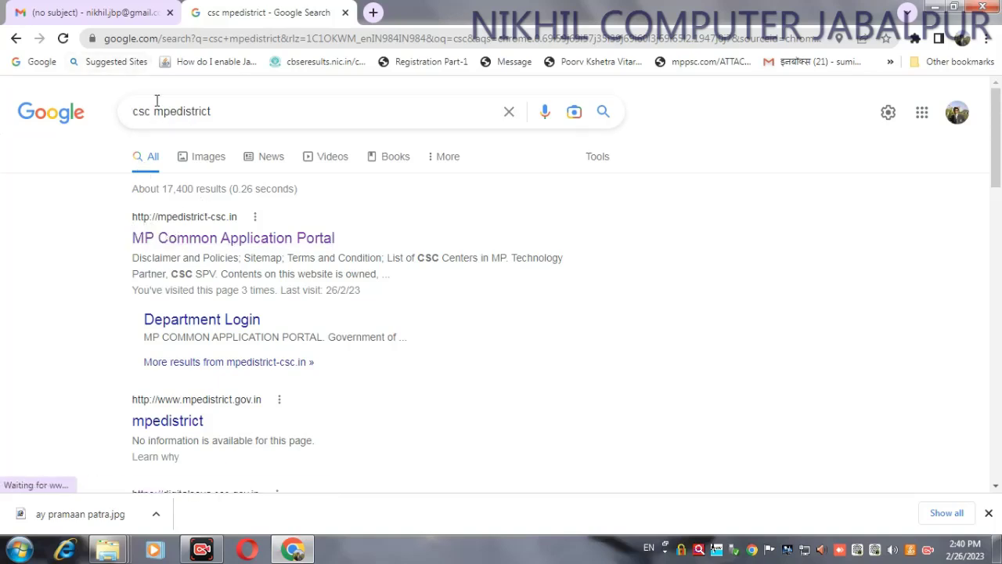
Step: Open the MP Common Application Portal result and sign in via Digital Seva Connect with the captcha
left_click(184, 239)
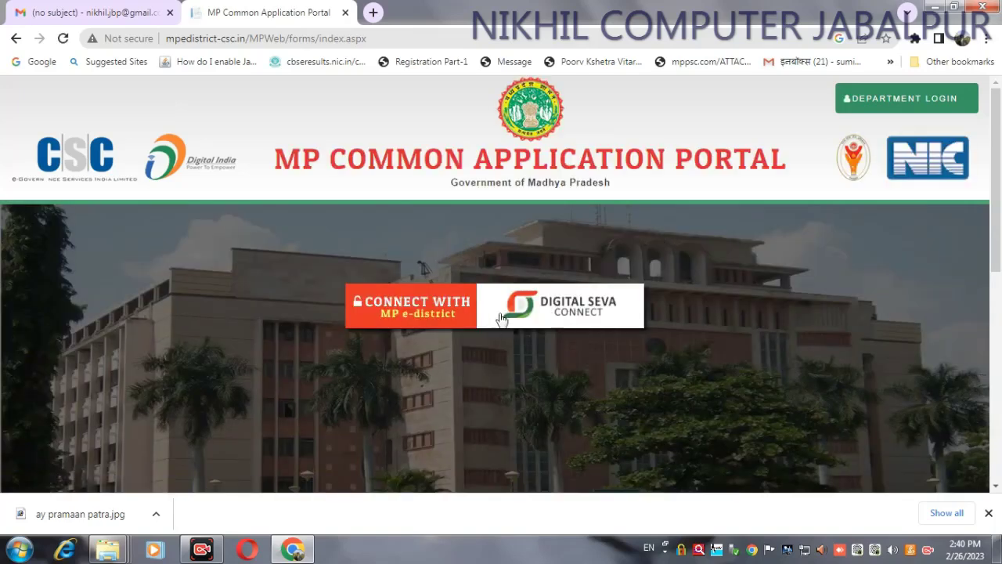
left_click(562, 244)
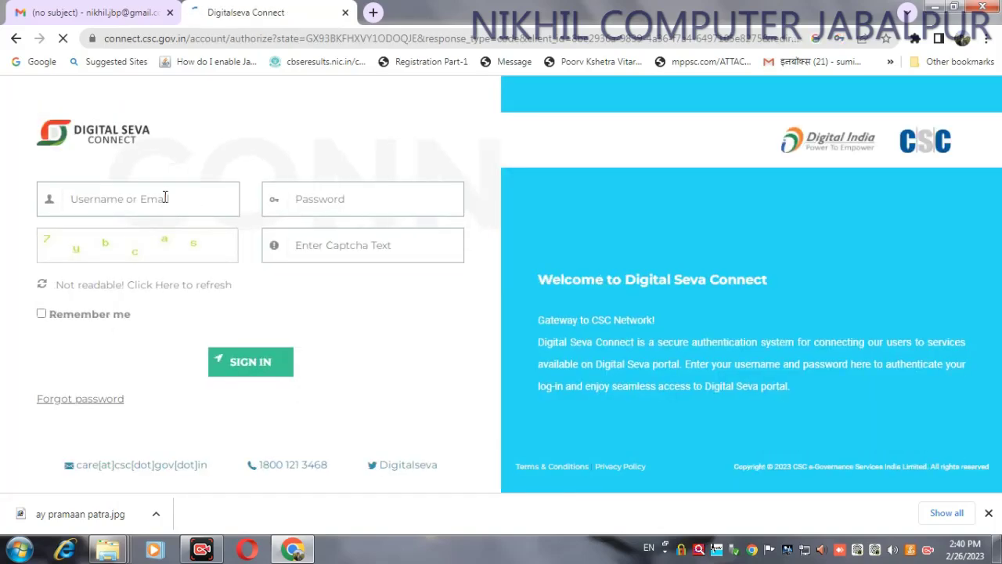
left_click(165, 198)
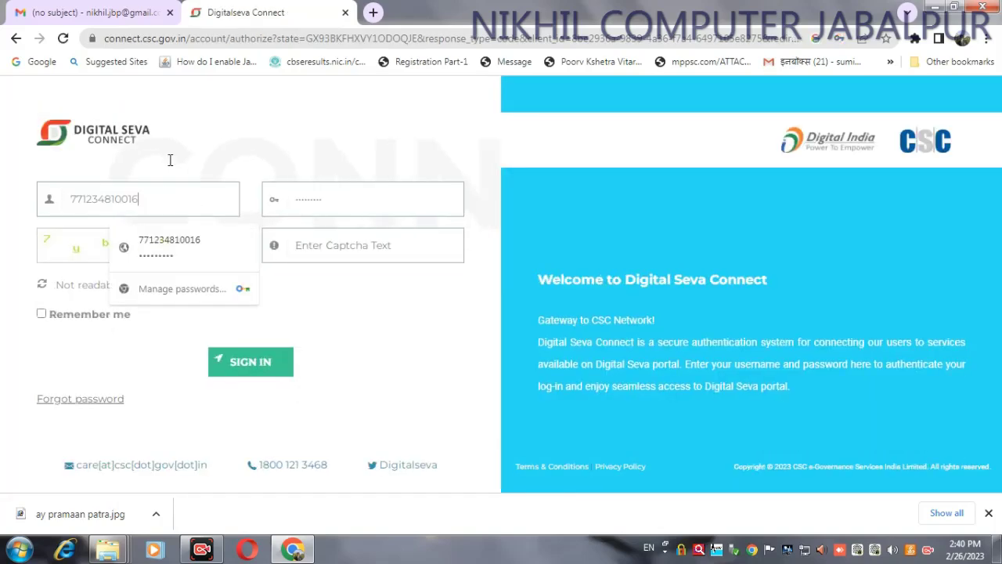
left_click(329, 245)
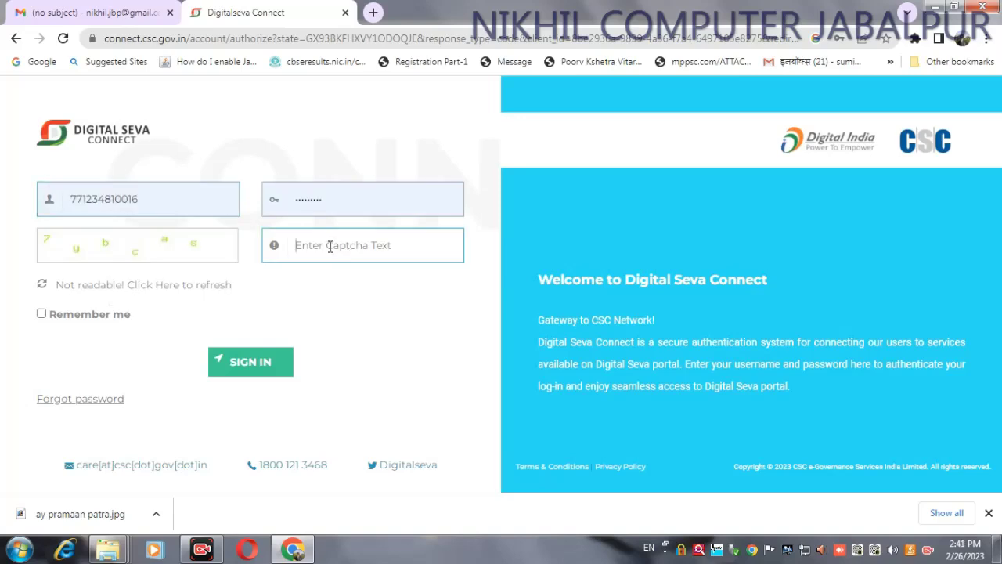
type("7ybcas")
left_click(261, 361)
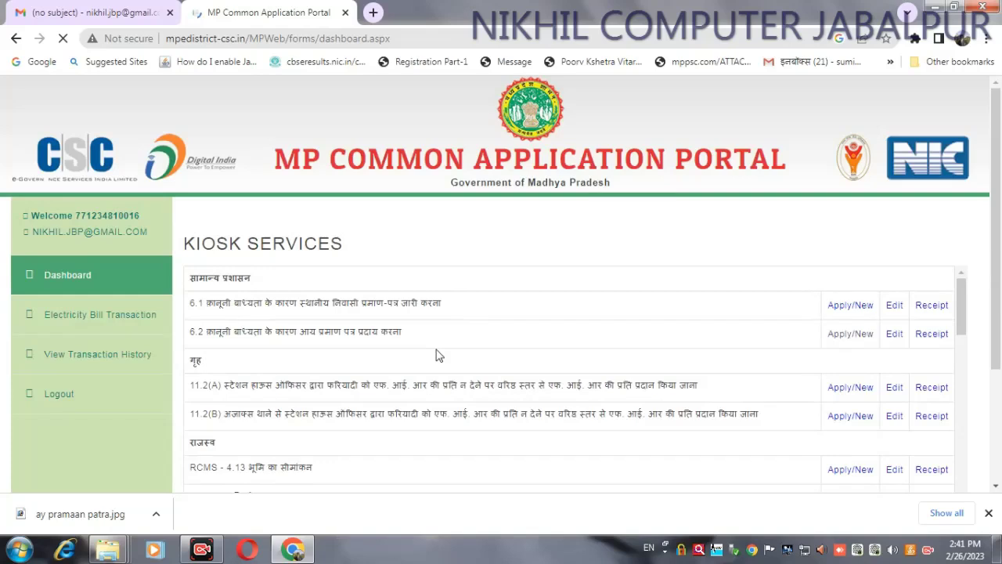
Step: Start a new 6.2 income certificate application, noting the CSC reference number before dismissing the alert
left_click(843, 336)
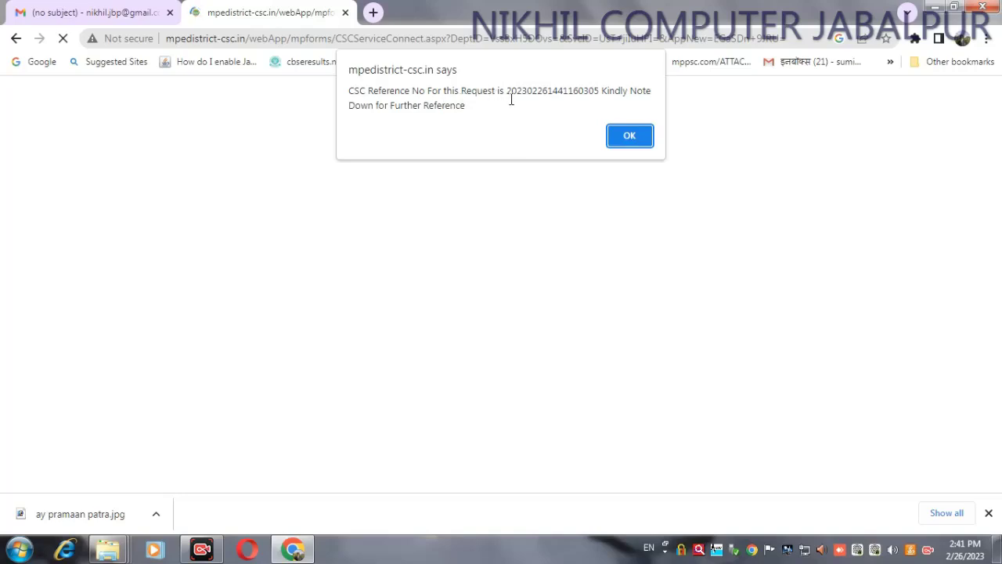
left_click_drag(507, 90, 601, 86)
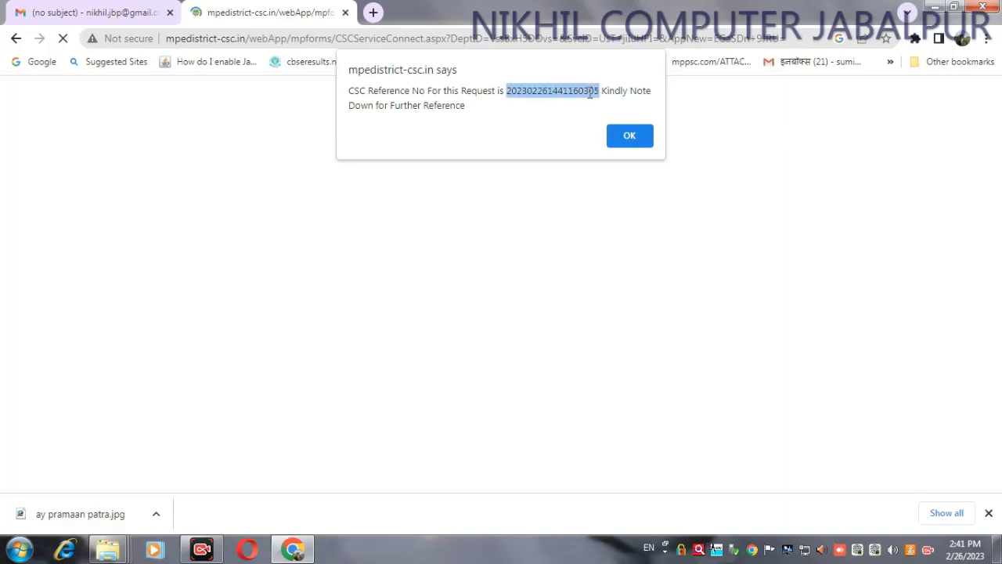
left_click(630, 137)
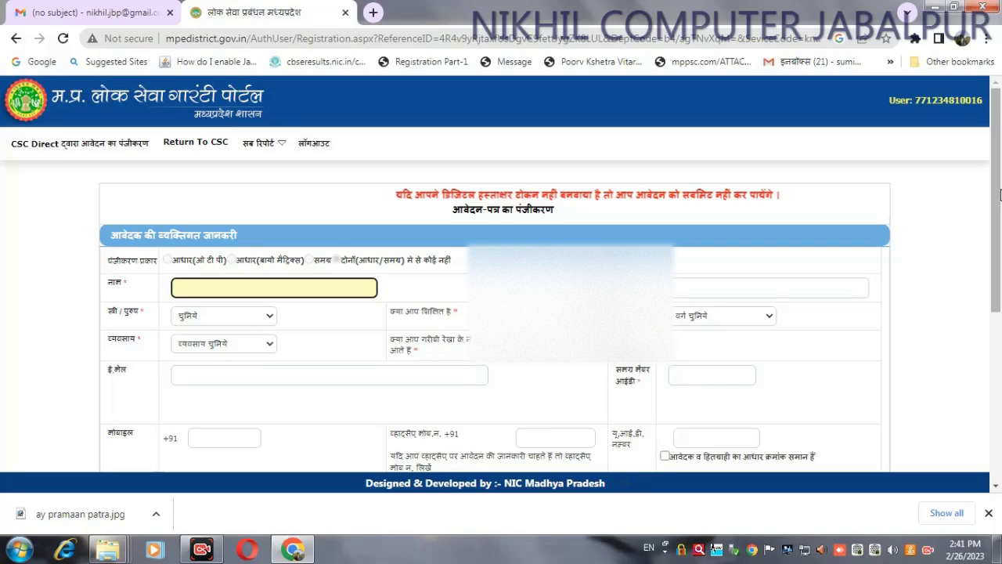
Step: Fill in the Hindi names from Google Input Tools, then set gender पुरुष and literate हाँ
scroll(190, 287, "down", 1)
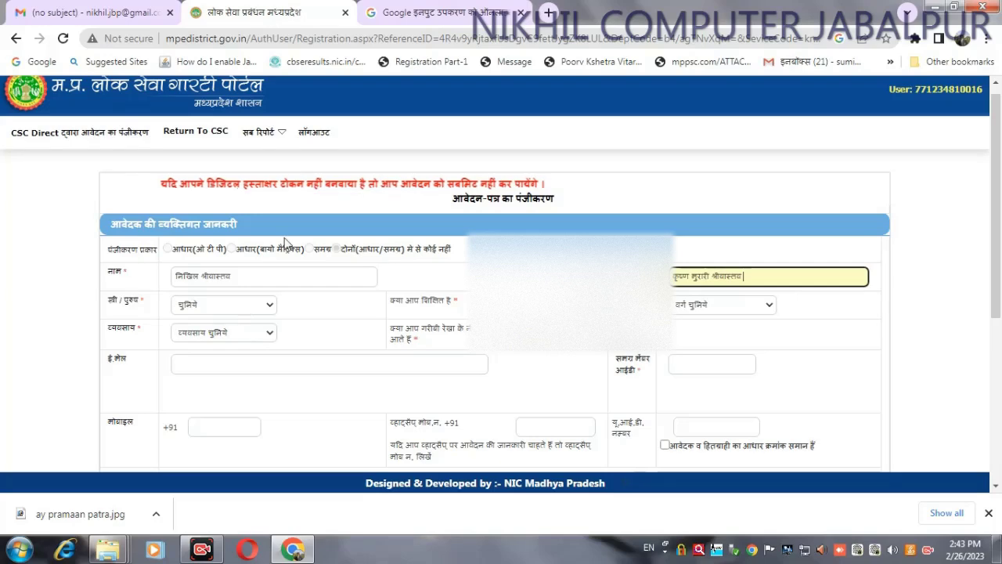
left_click(446, 12)
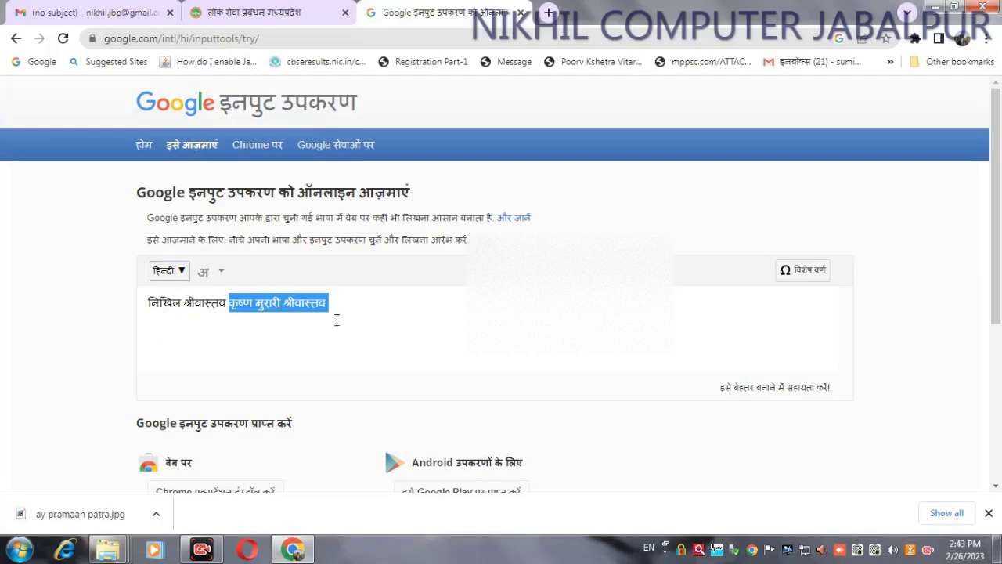
left_click(259, 11)
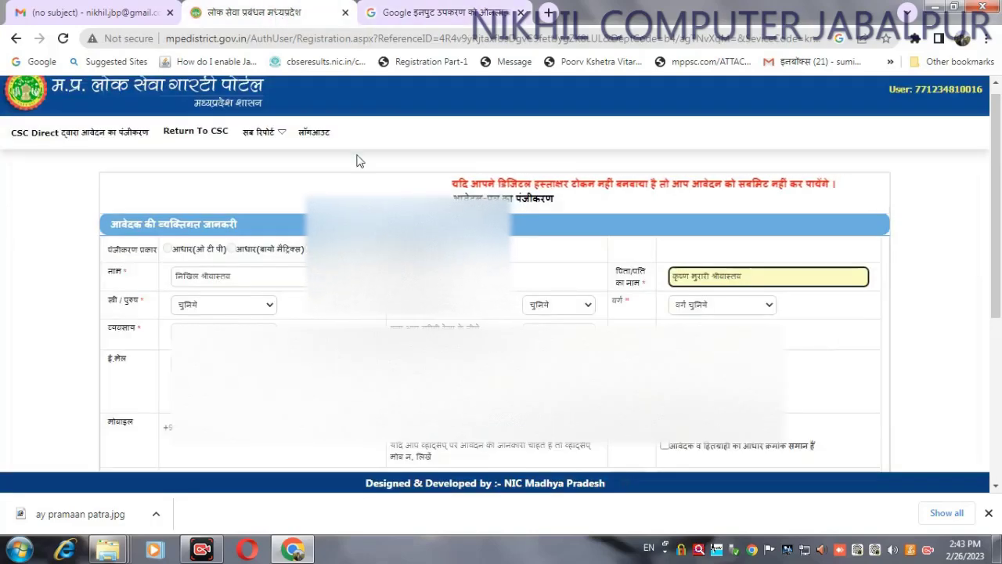
left_click(238, 305)
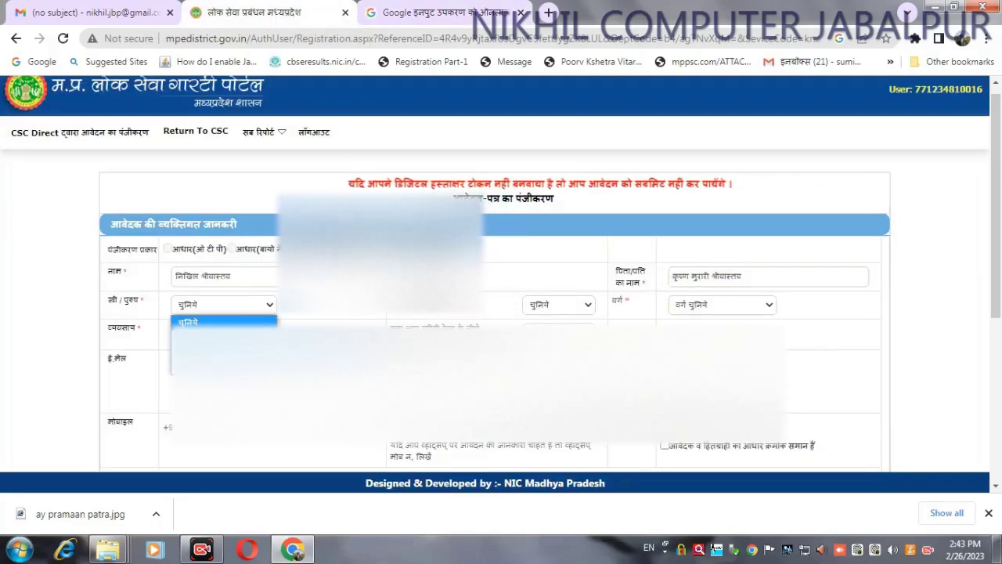
left_click(223, 333)
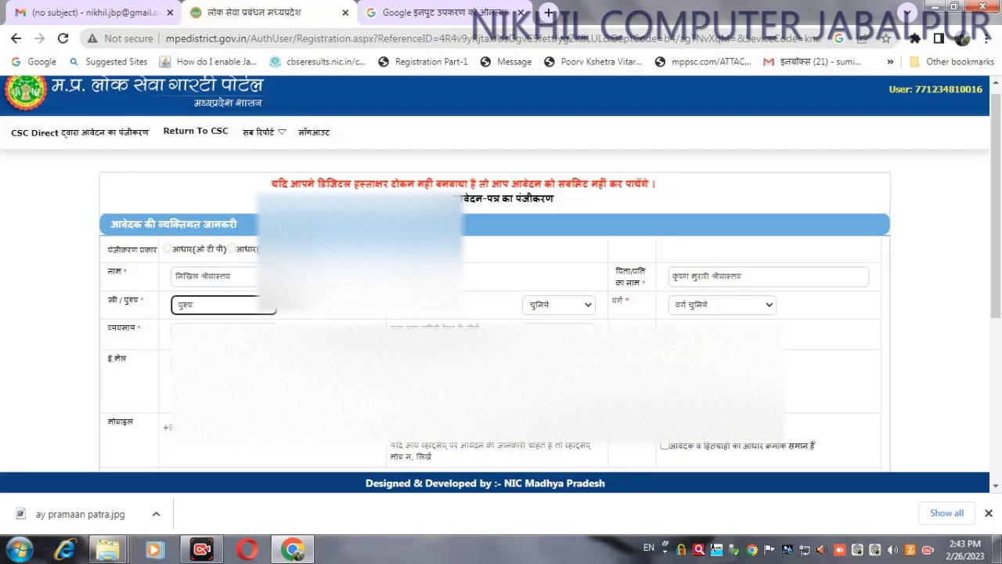
left_click(580, 306)
left_click(557, 327)
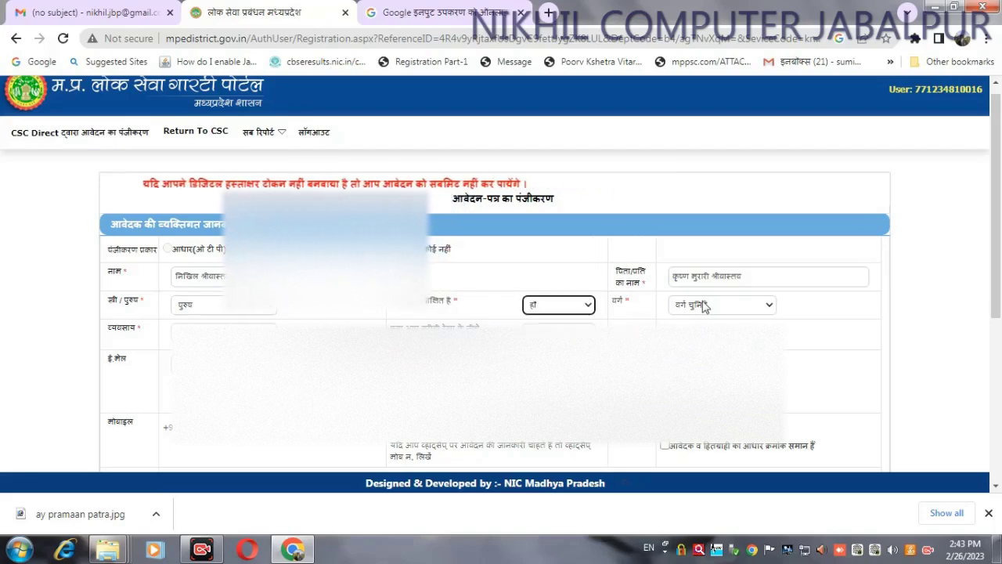
Step: Set the category (वर्ग) dropdown to सामान्य
left_click(703, 307)
key("Escape")
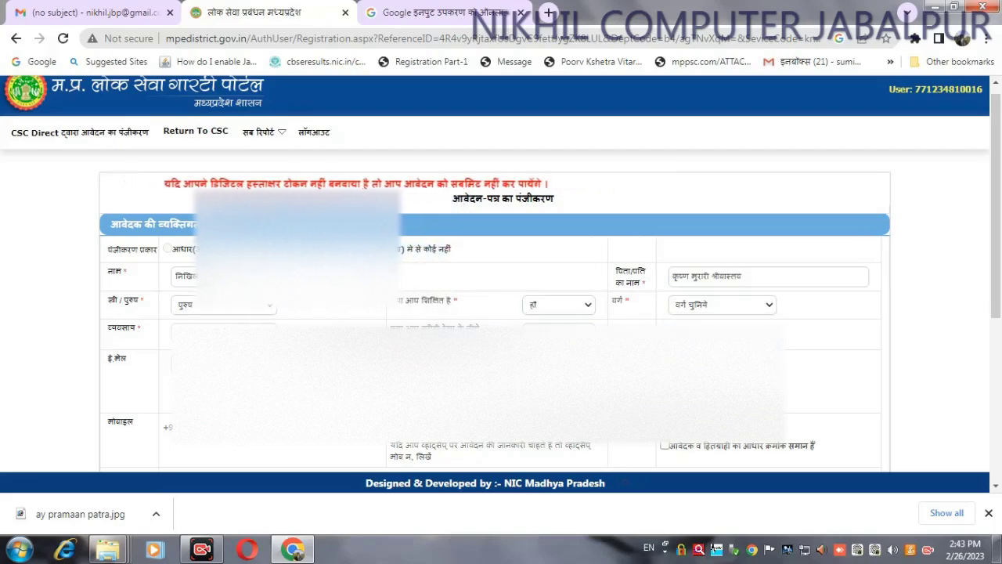
key("Down")
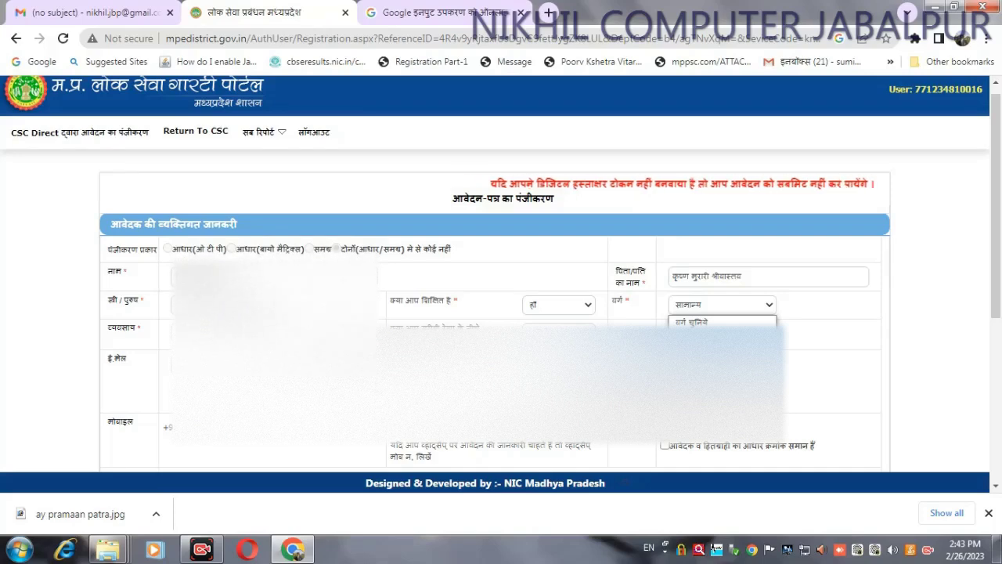
left_click(704, 359)
left_click(699, 313)
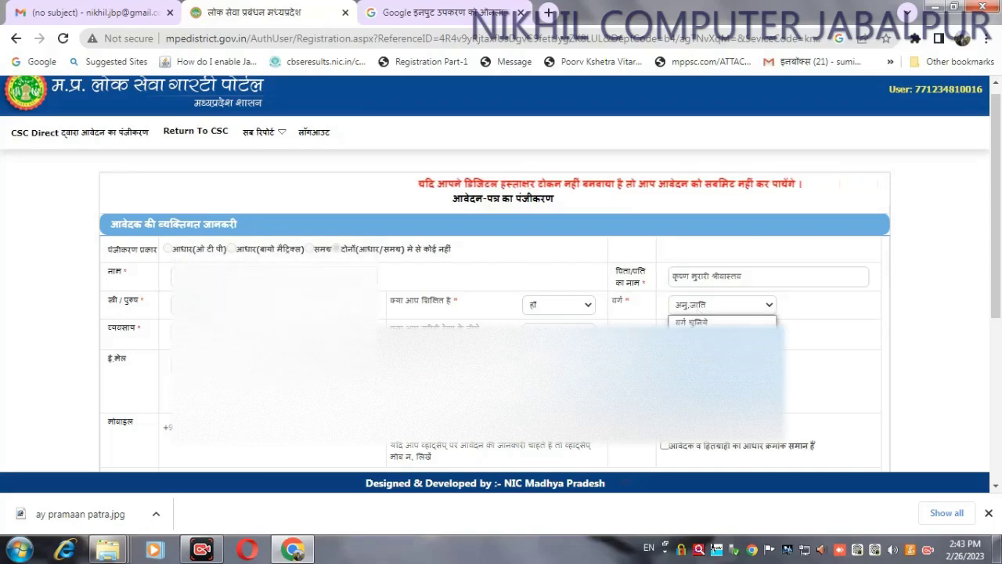
key("Escape")
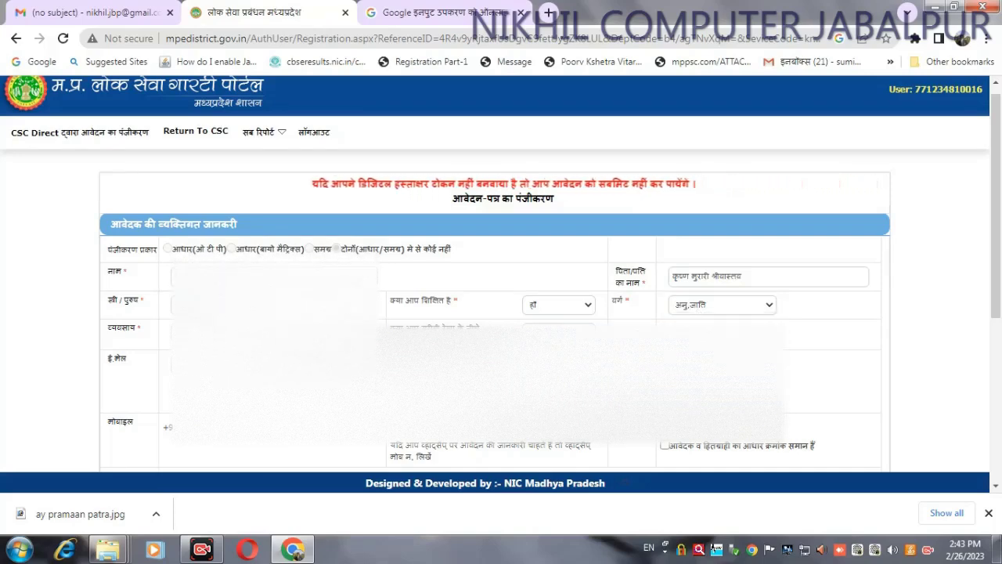
left_click(707, 308)
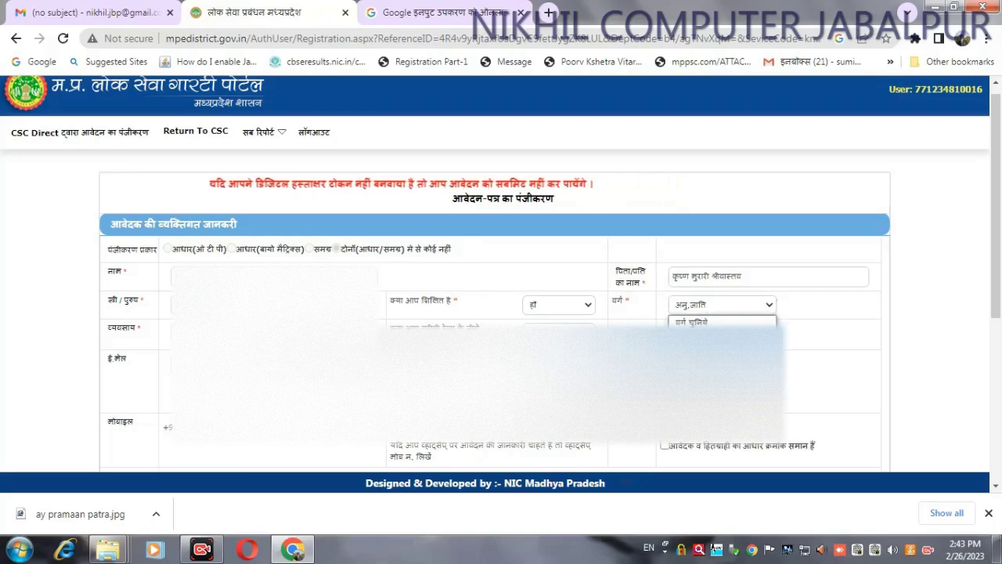
key("Return")
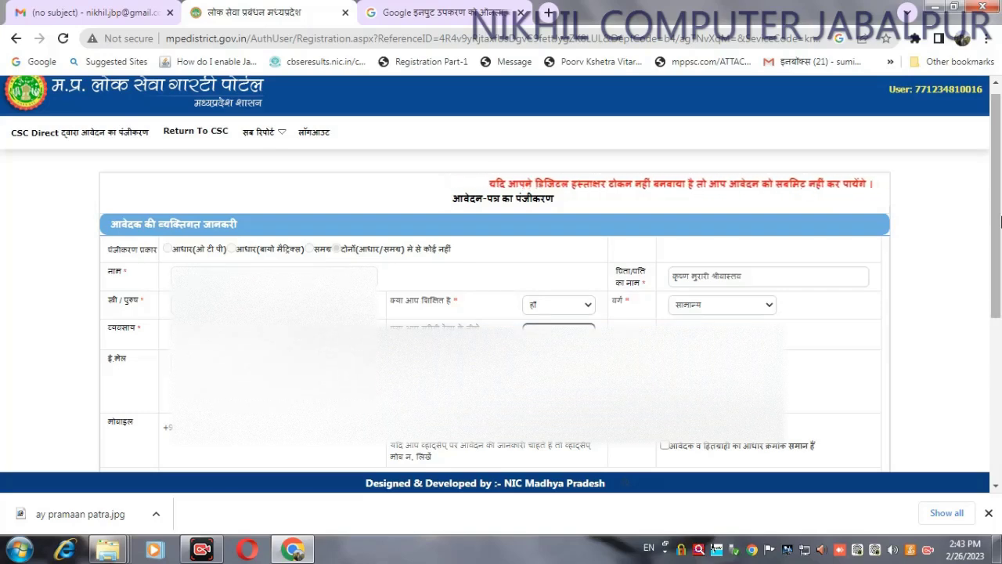
scroll(200, 285, "down", 1)
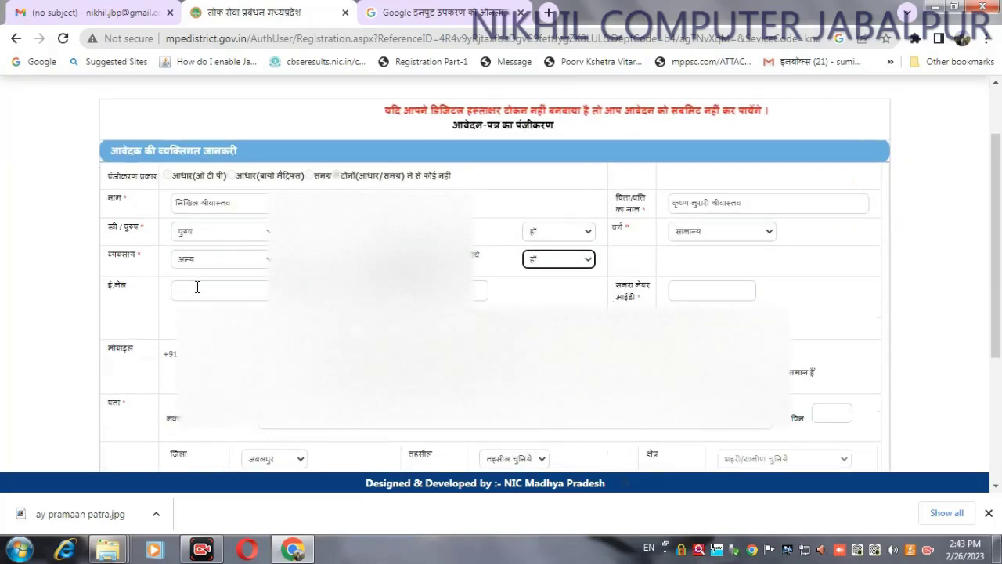
Step: Enter the applicant's e-mail address and Samagra member ID
left_click(198, 288)
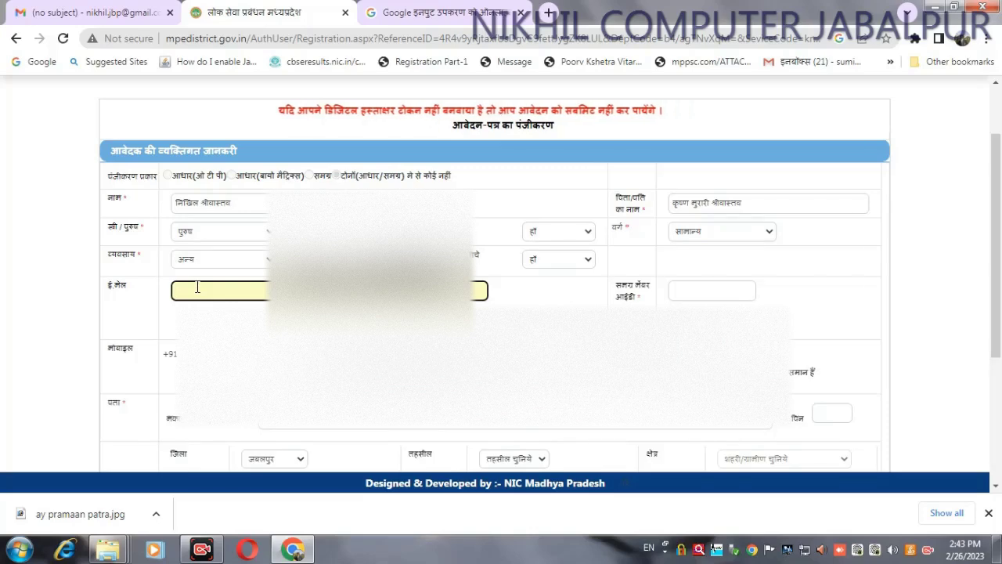
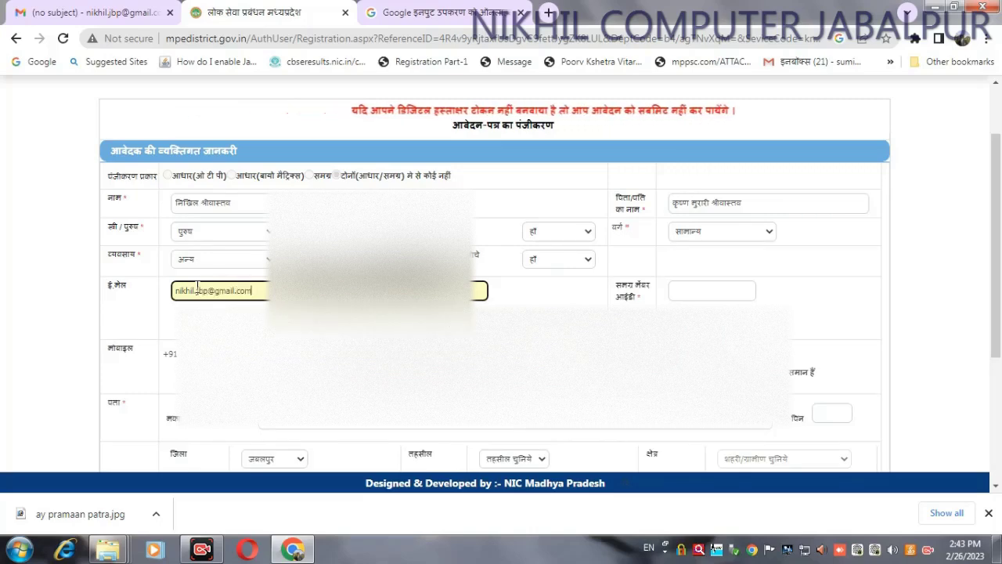
left_click(689, 288)
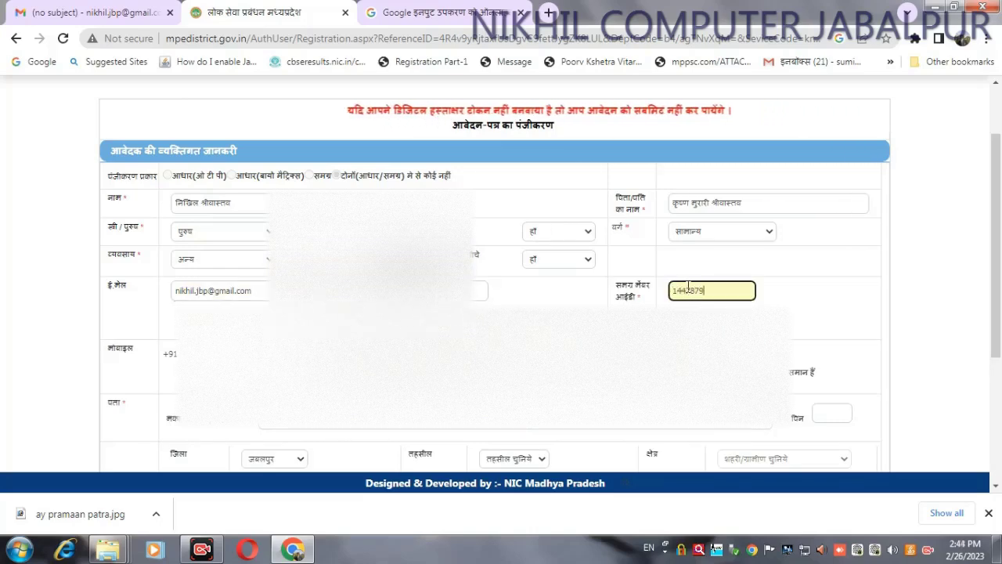
Step: Answer नहीं to the below-poverty-line question
left_click(583, 260)
left_click(583, 299)
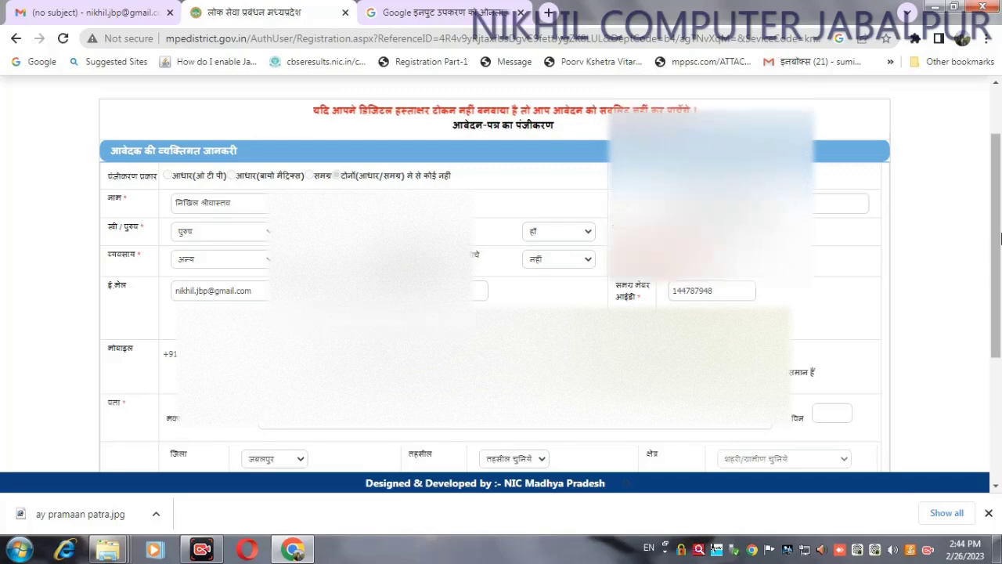
scroll(998, 288, "down", 1)
scroll(998, 288, "down", 1)
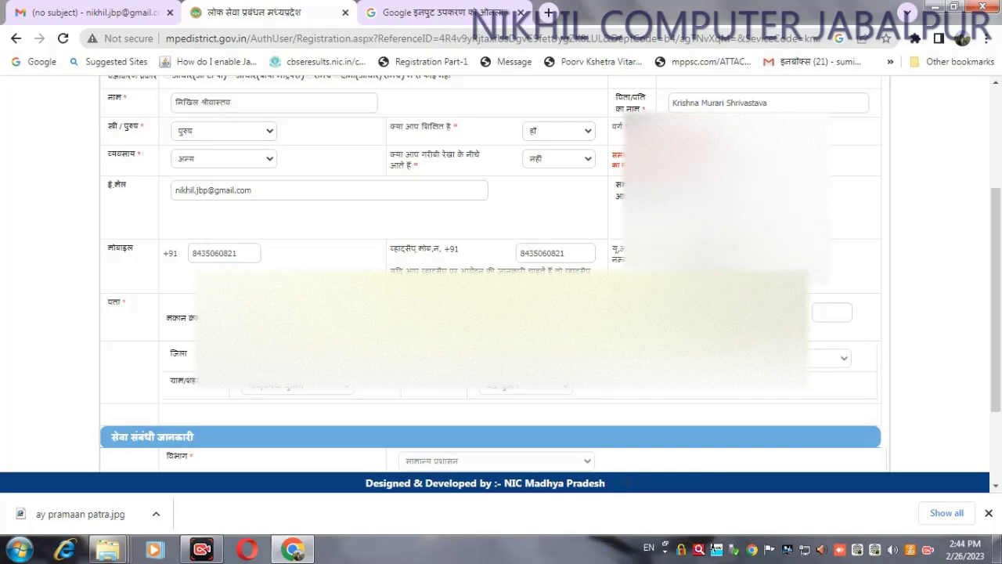
Step: Replace the old Google Input Tools text with the locality name written in Hindi
left_click(427, 11)
key("ctrl+a")
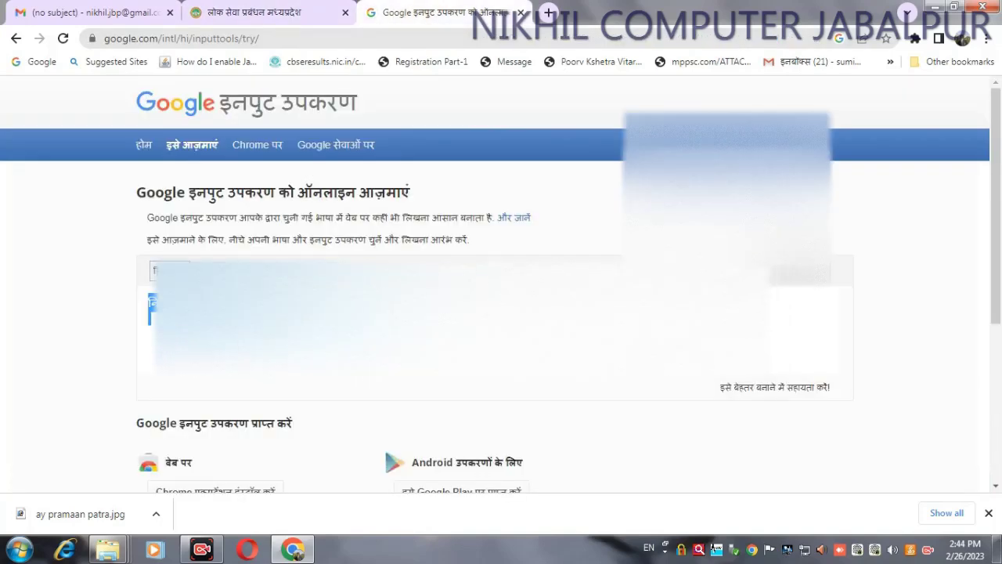
key("BackSpace")
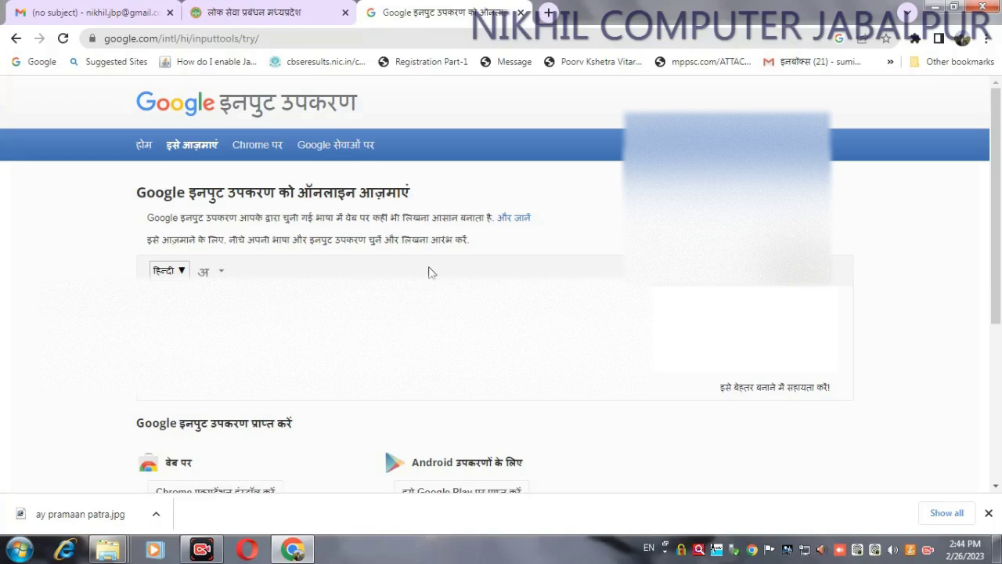
type("DH")
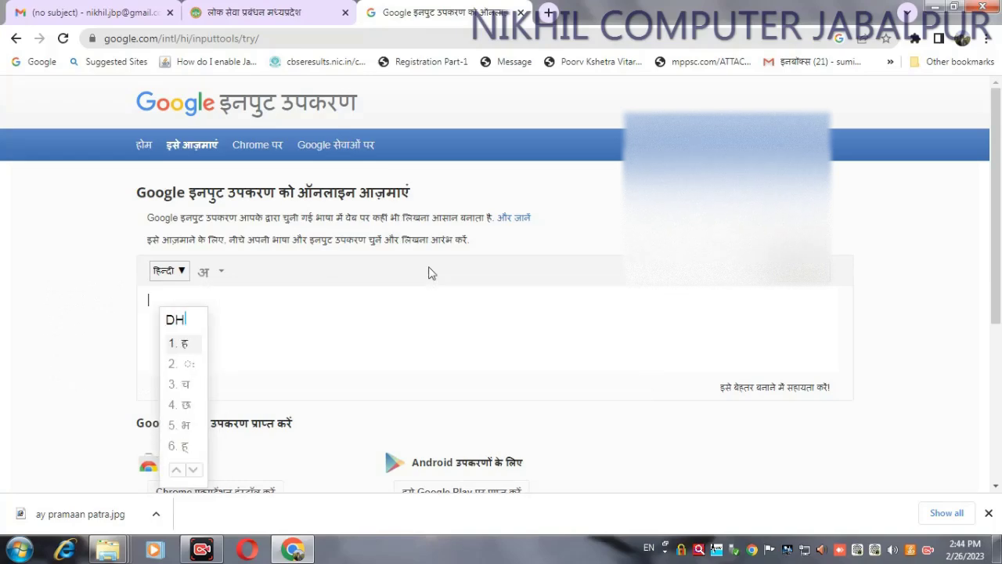
type("ANWANT")
key("Escape")
type("N")
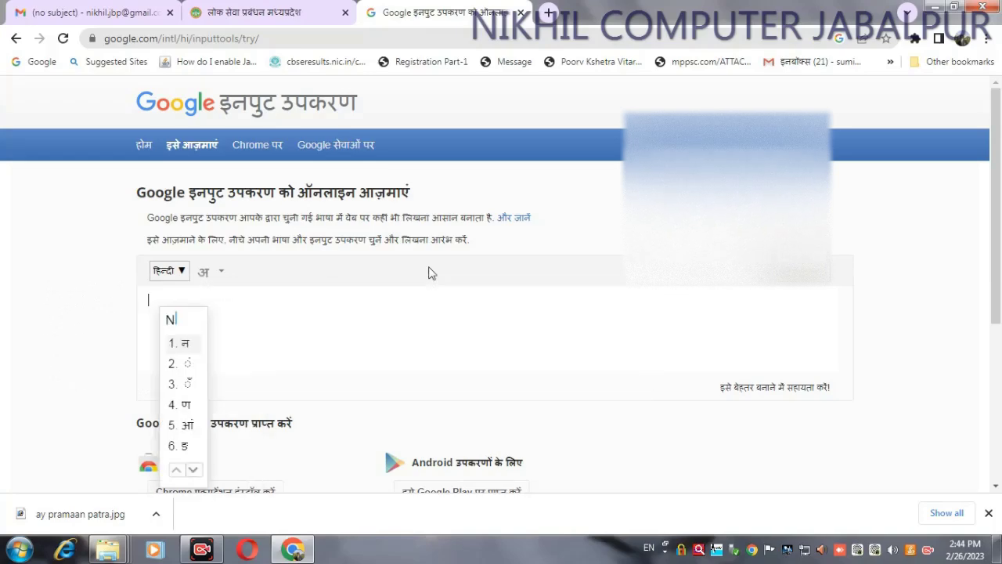
key("BackSpace")
type("DHANWANTRII")
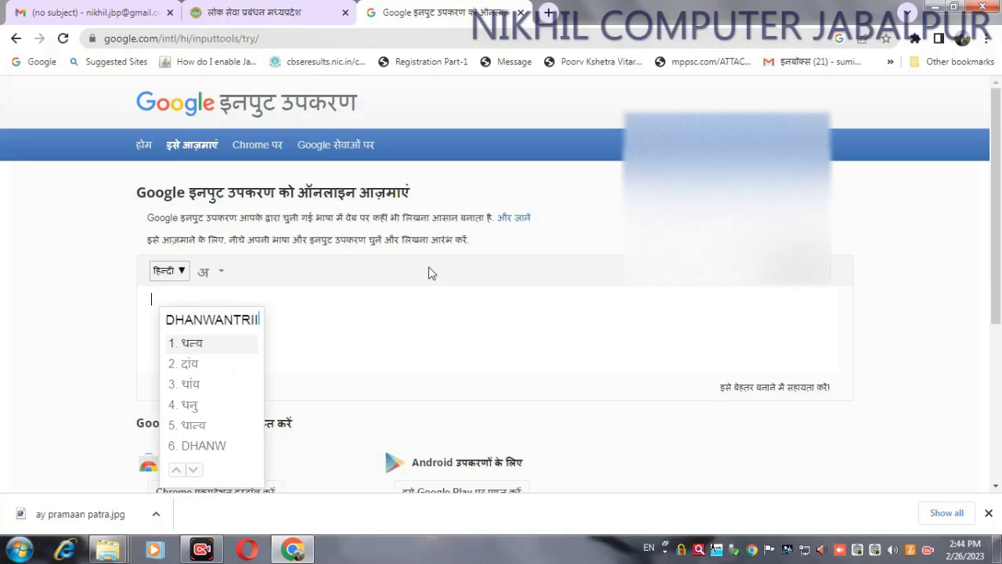
key("space")
type("NAGAR")
key("Escape")
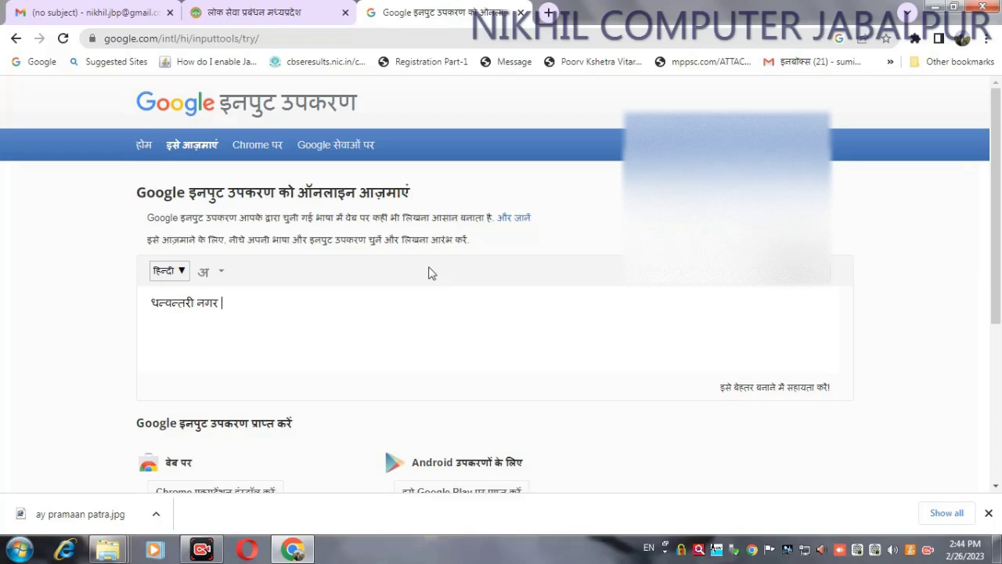
Step: Paste the Hindi locality name after the house number in the portal's address field
key("ctrl+a")
key("ctrl+c")
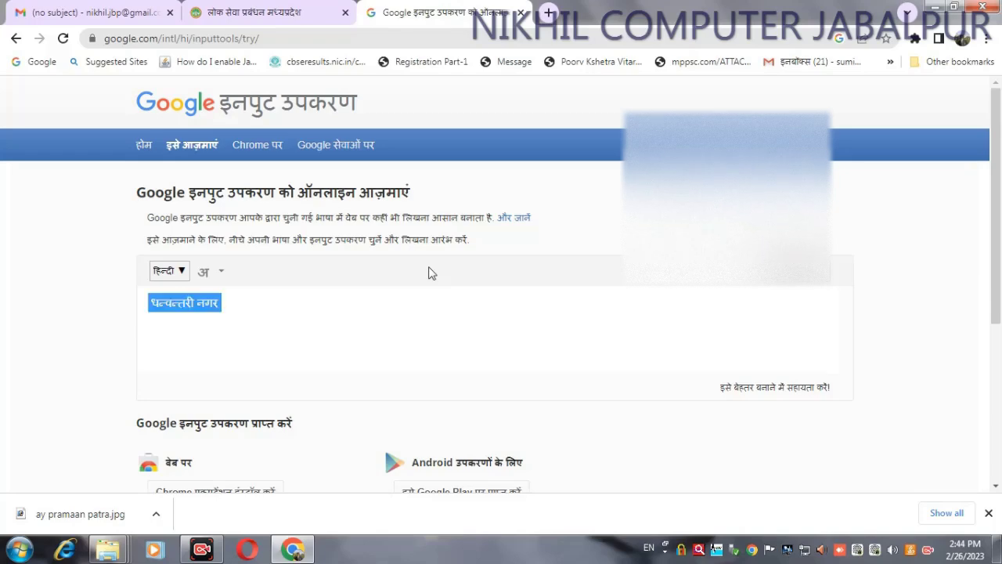
left_click(291, 12)
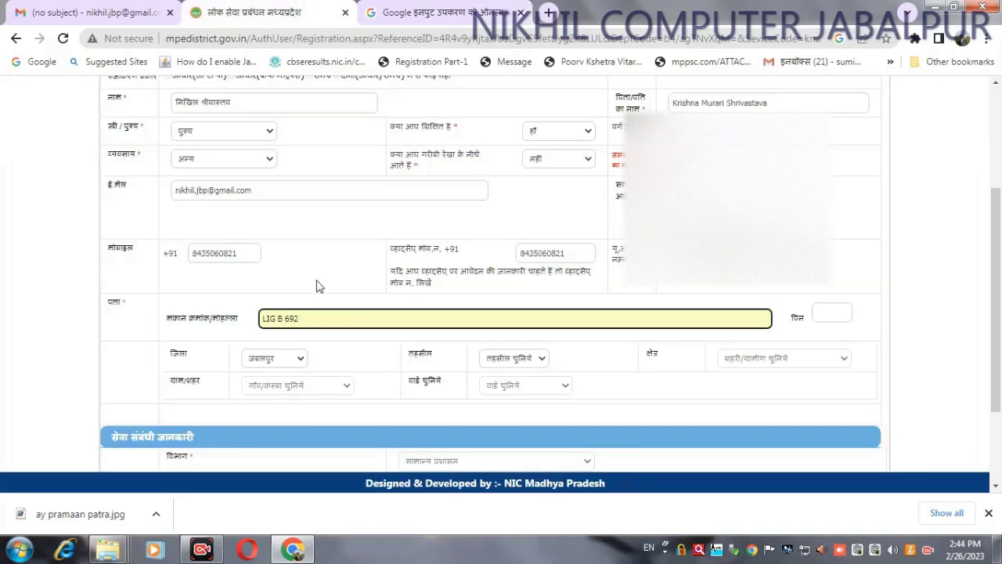
key("ctrl+v")
Step: Set tehsil Jabalpur, area शहरी, town Jabalpur (MC) and ward 16 Maharana Pratap
left_click(521, 358)
left_click(520, 409)
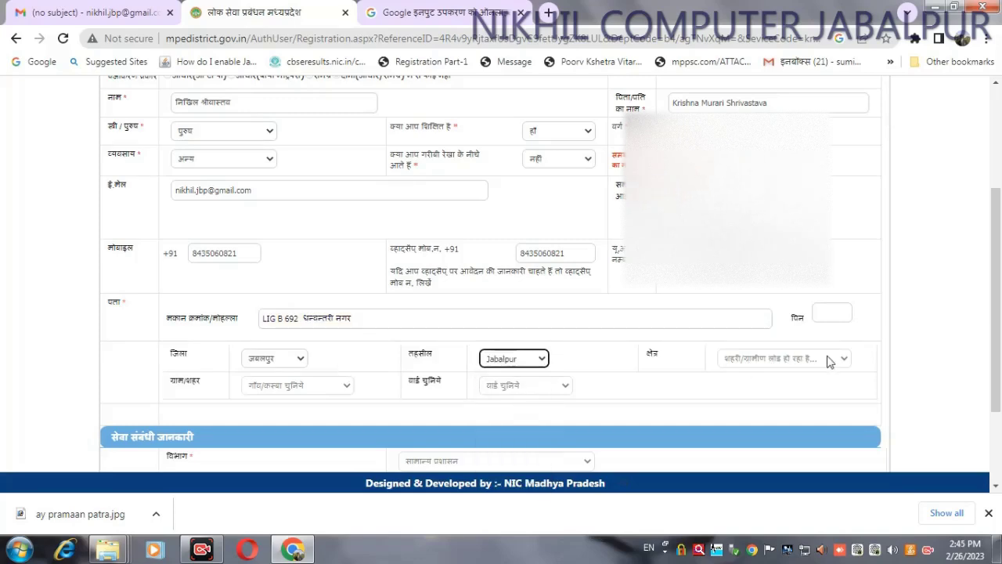
left_click(769, 359)
left_click(753, 397)
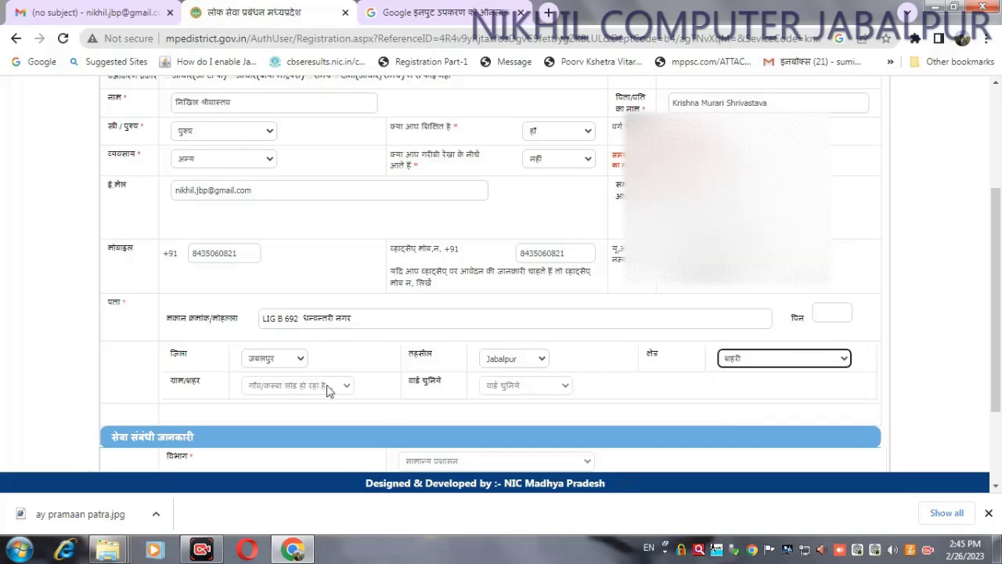
left_click(336, 384)
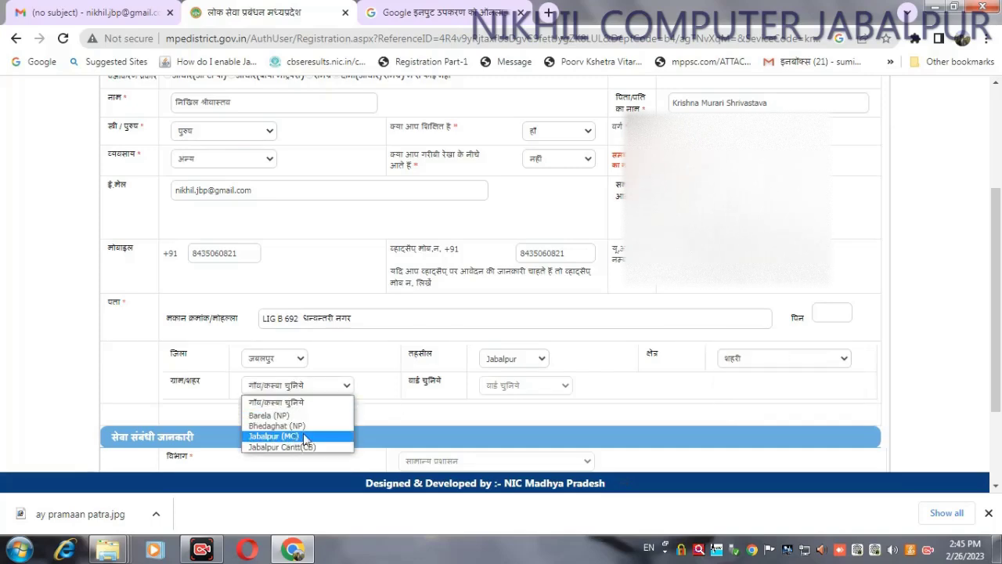
left_click(305, 436)
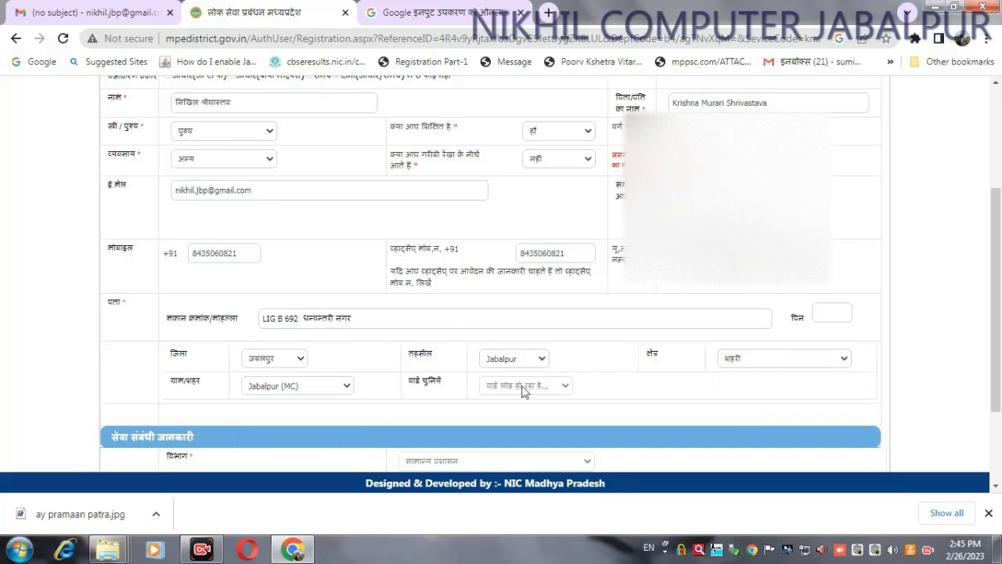
left_click(523, 387)
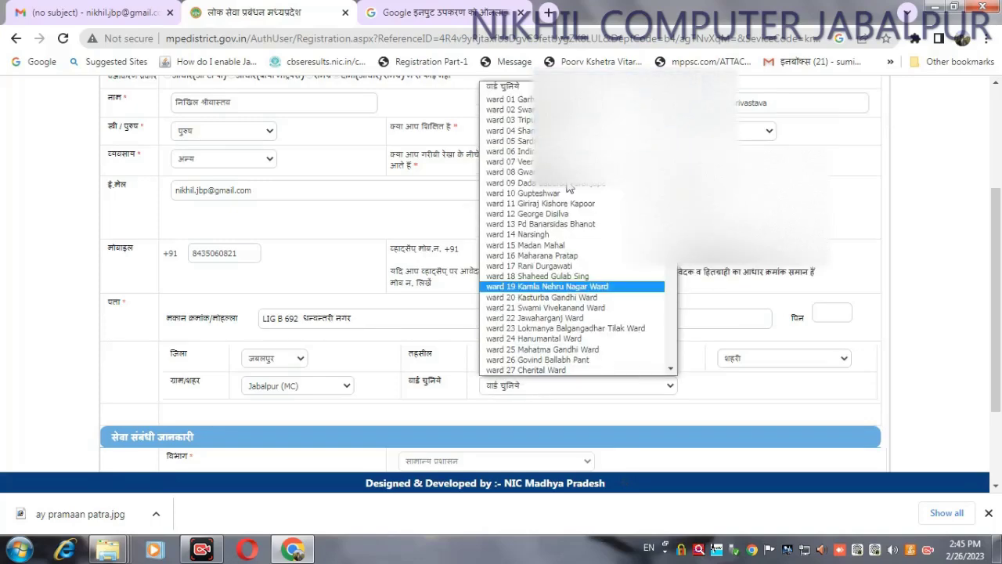
left_click(557, 257)
Step: Submit the applicant registration details
left_click_drag(996, 415, 996, 440)
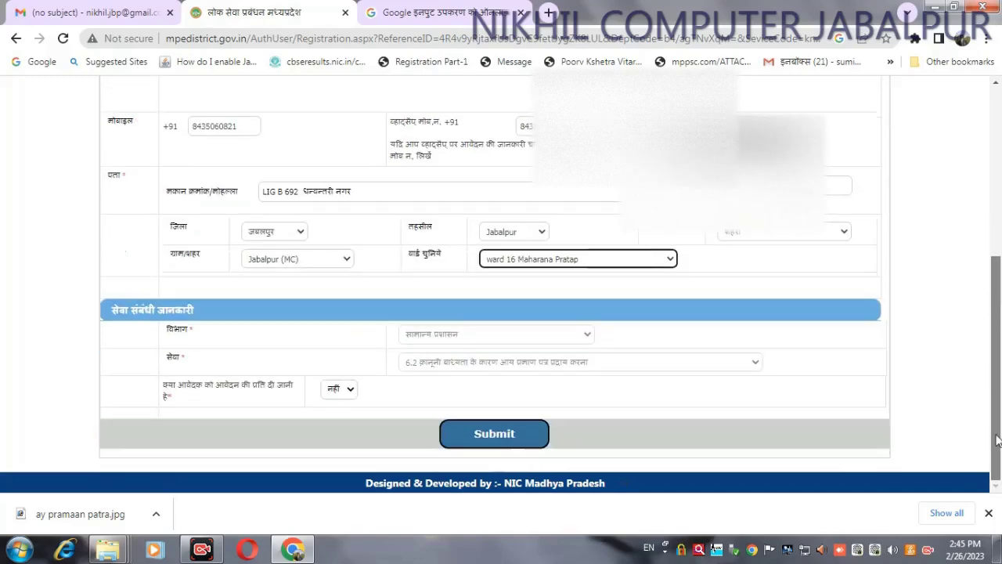
left_click_drag(995, 391, 1000, 344)
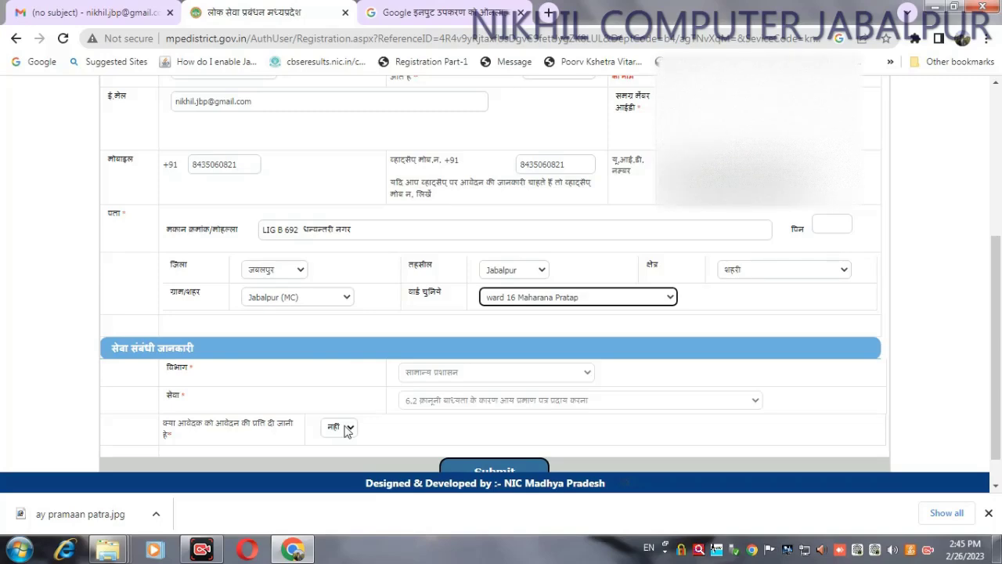
left_click_drag(996, 344, 995, 266)
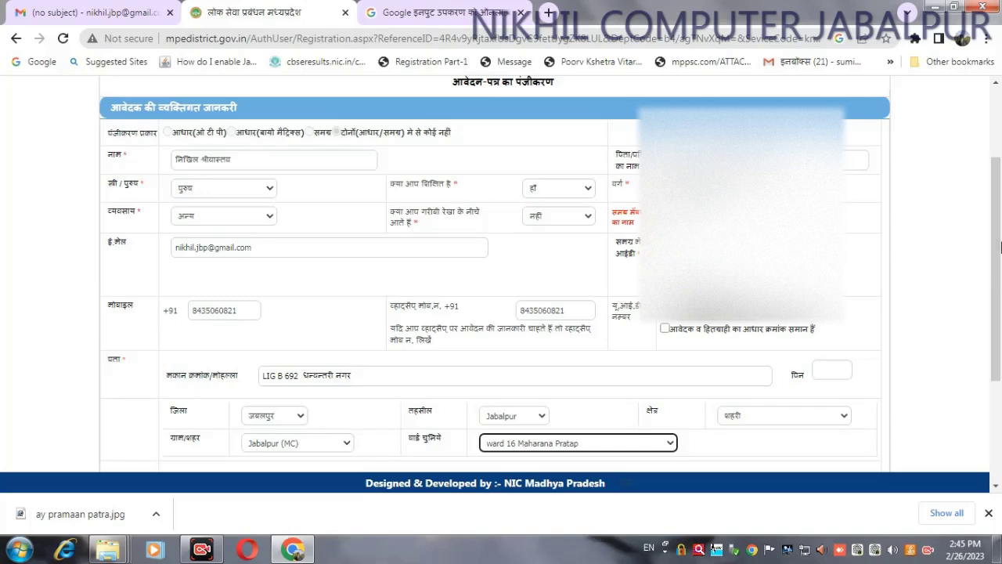
scroll(1000, 247, "down", 3)
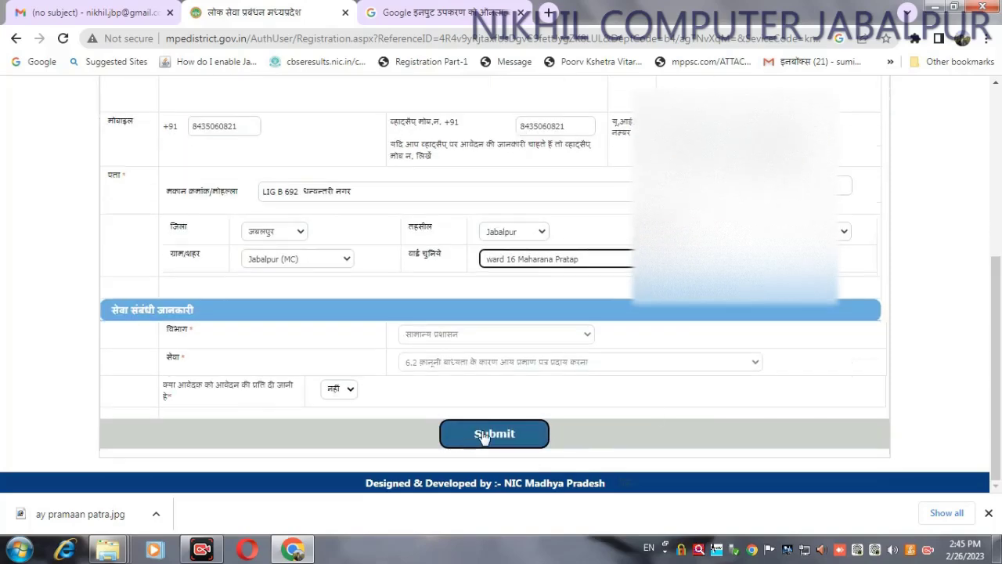
left_click(484, 436)
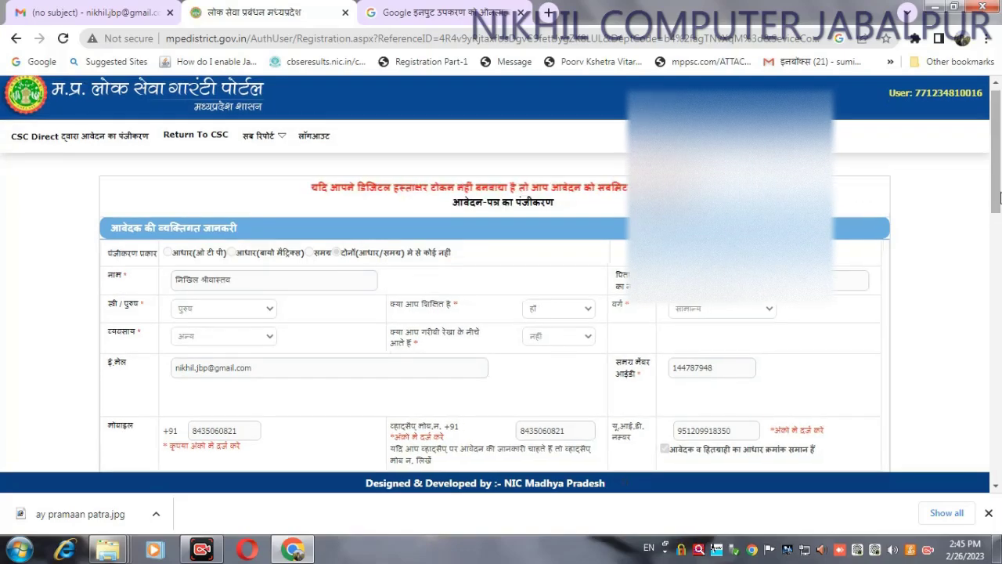
Step: Enter annual income 100000, answer नहीं to a previous certificate, tick the self-declaration, and submit
left_click_drag(999, 170, 999, 410)
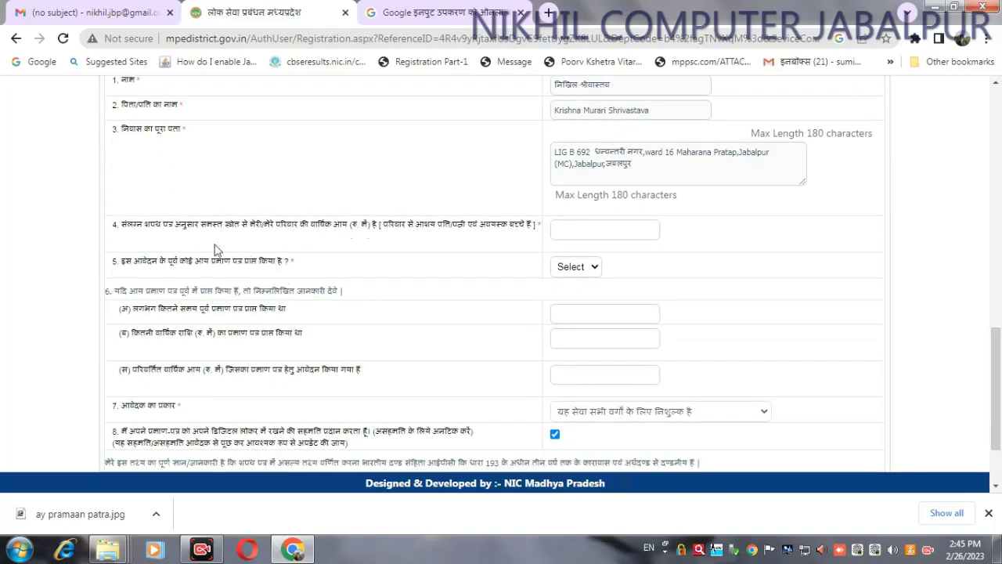
left_click(567, 228)
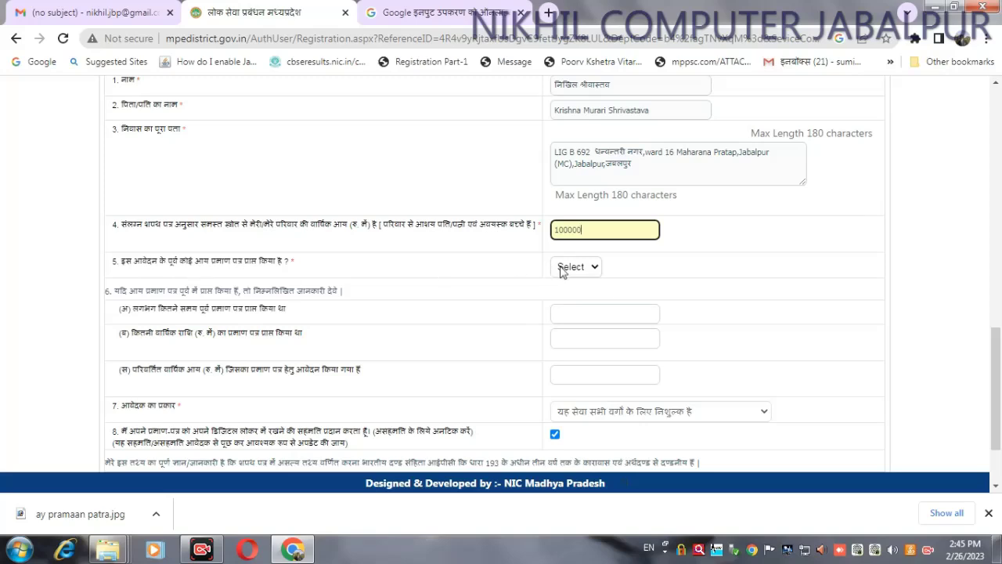
left_click(560, 268)
left_click(571, 316)
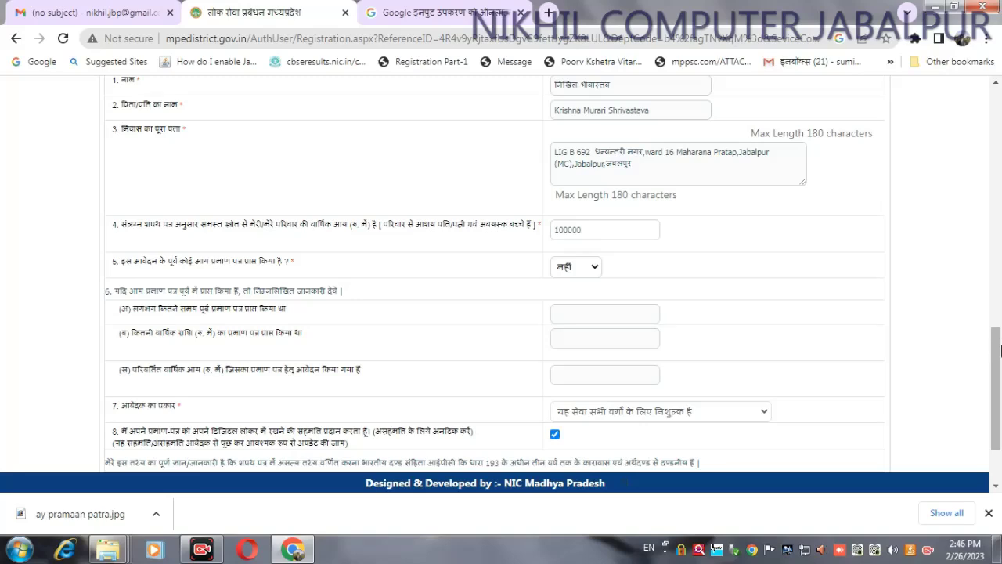
scroll(196, 407, "down", 2)
left_click(110, 411)
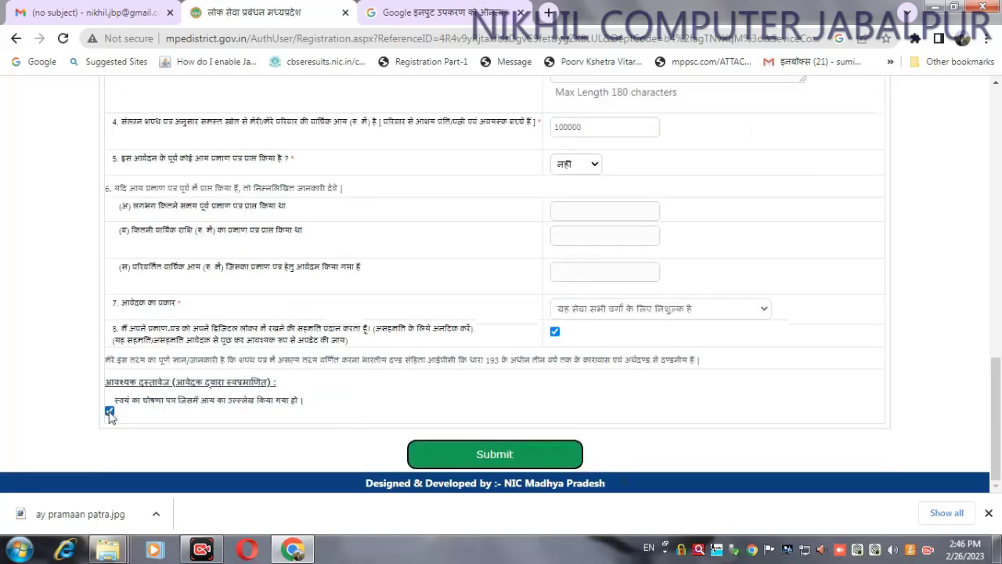
left_click(495, 453)
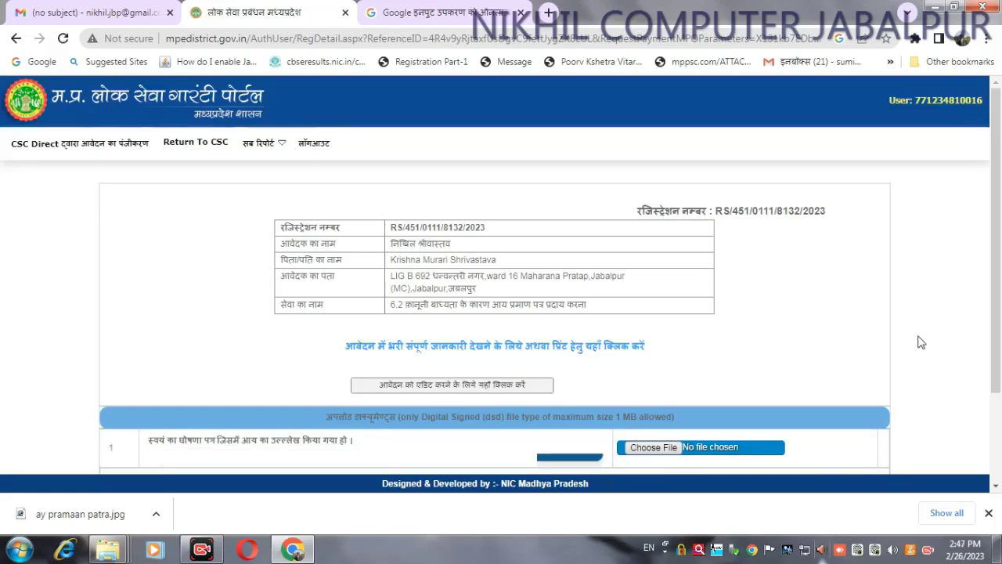
Step: Upload the signed ay pramaan patra_Compressjpg.dsd from drive H: and start the fee payment
scroll(1000, 306, "down", 2)
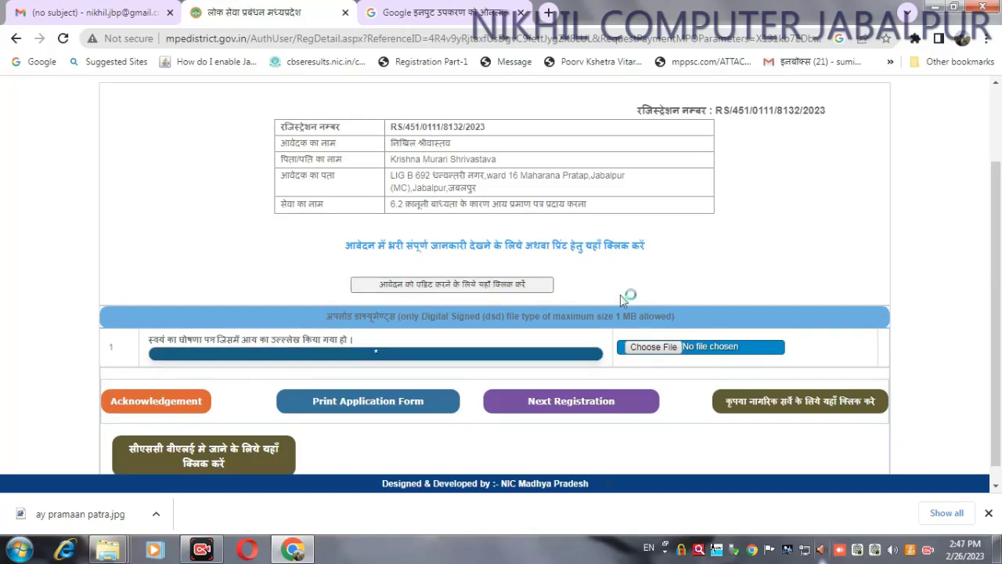
left_click(649, 349)
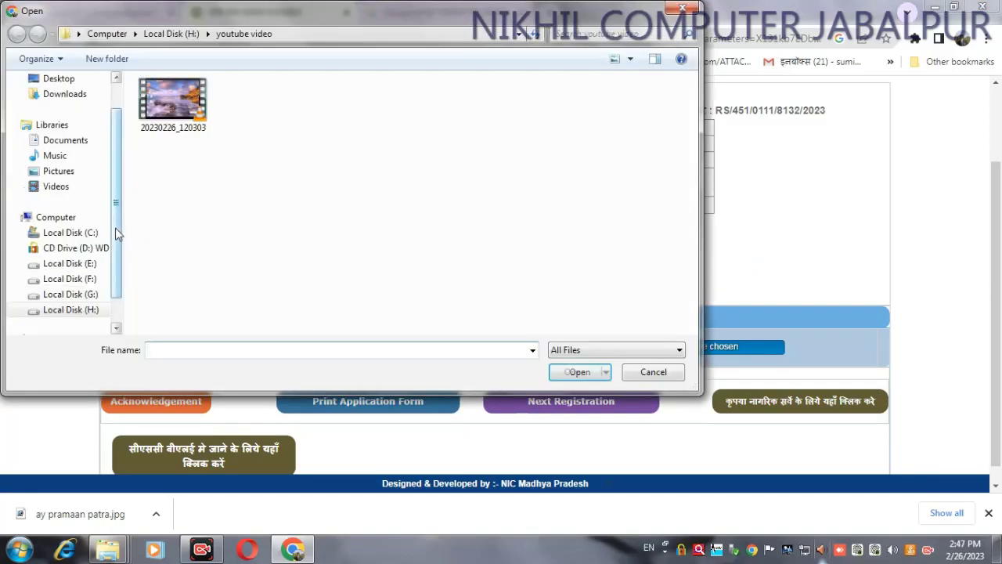
scroll(116, 250, "down", 1)
left_click(88, 279)
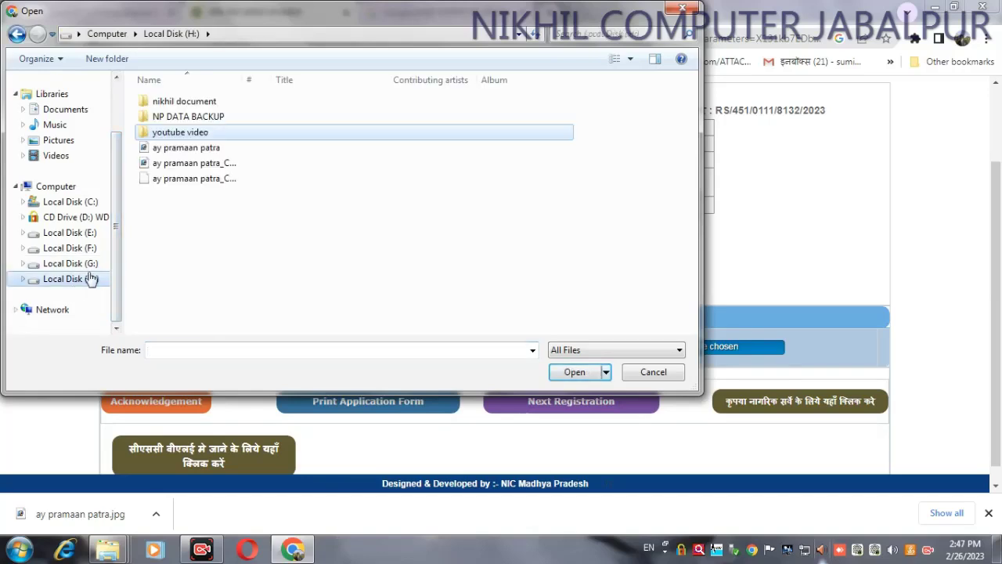
left_click(178, 182)
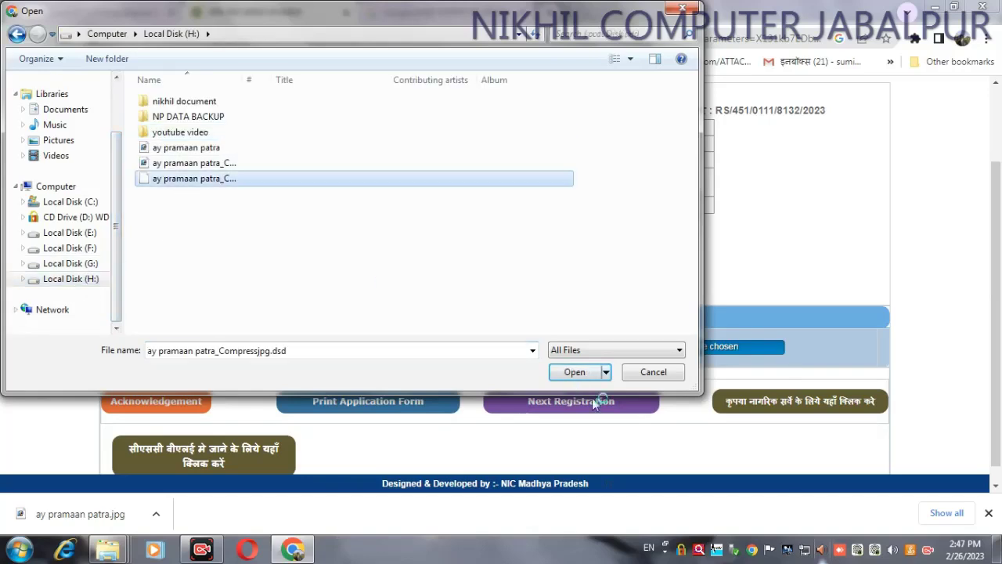
left_click(573, 371)
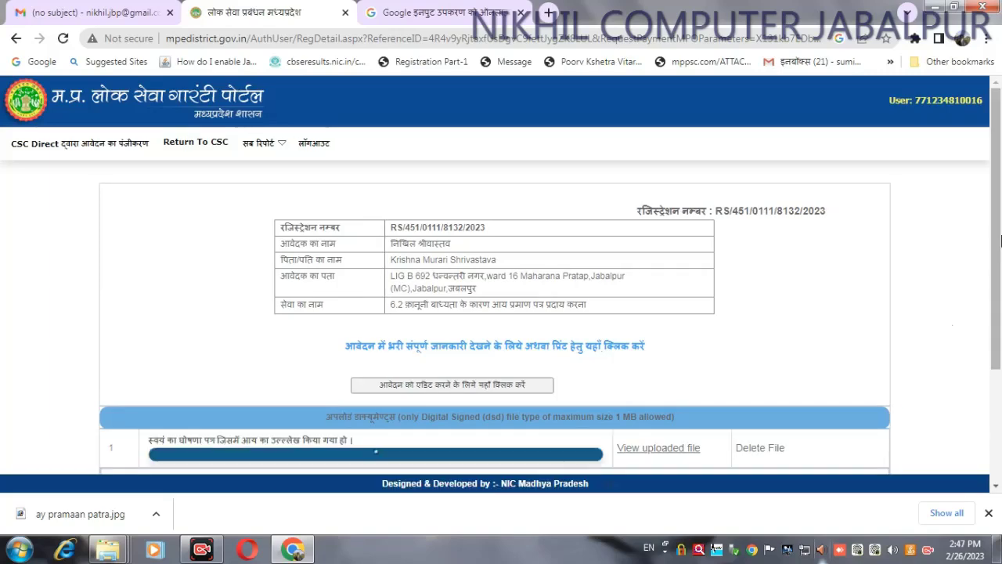
scroll(704, 327, "down", 2)
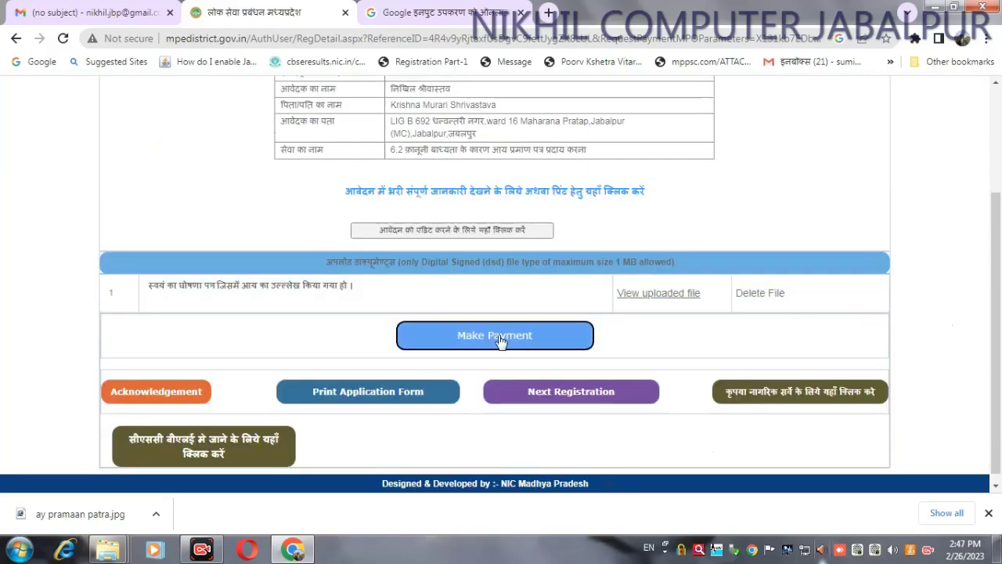
left_click(501, 338)
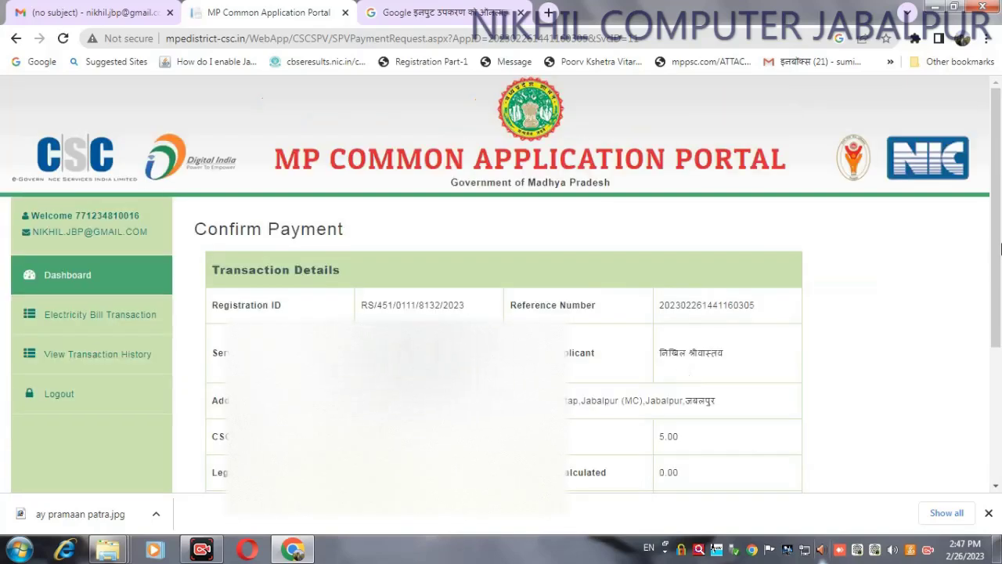
Step: Authorise the ₹13.9 CSC wallet payment with the wallet password, retrying after the error
scroll(1000, 281, "down", 1)
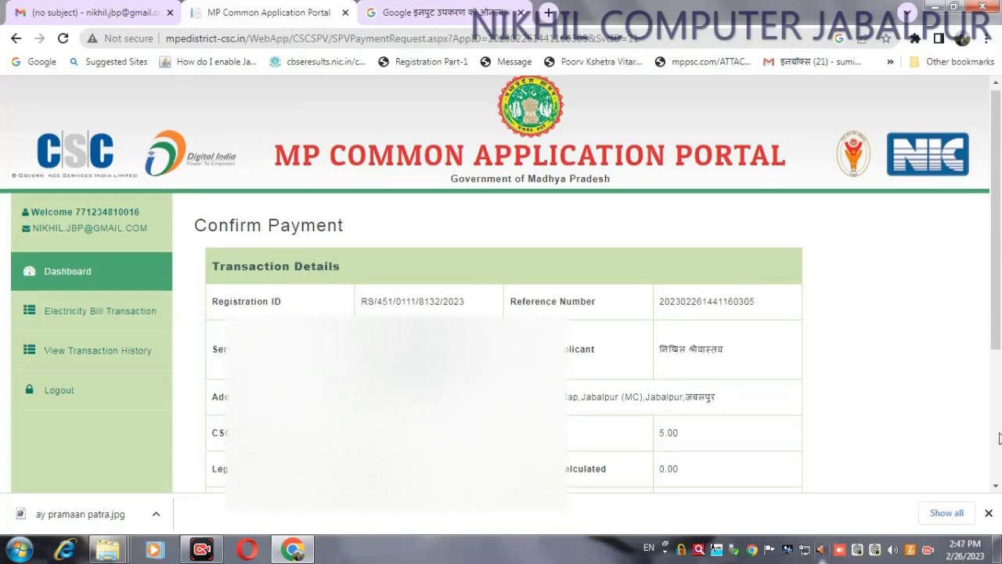
scroll(1000, 288, "down", 3)
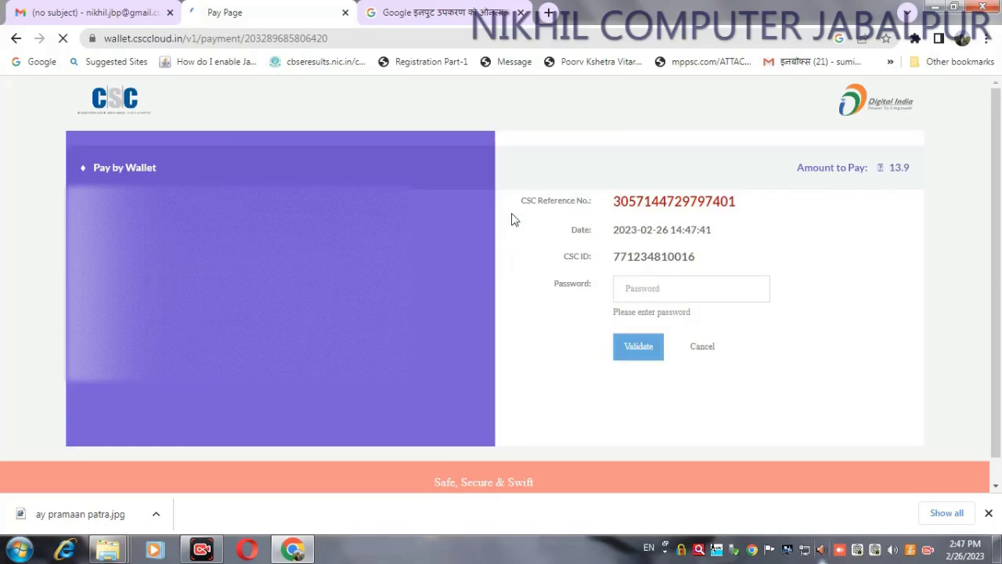
left_click(646, 289)
type("******")
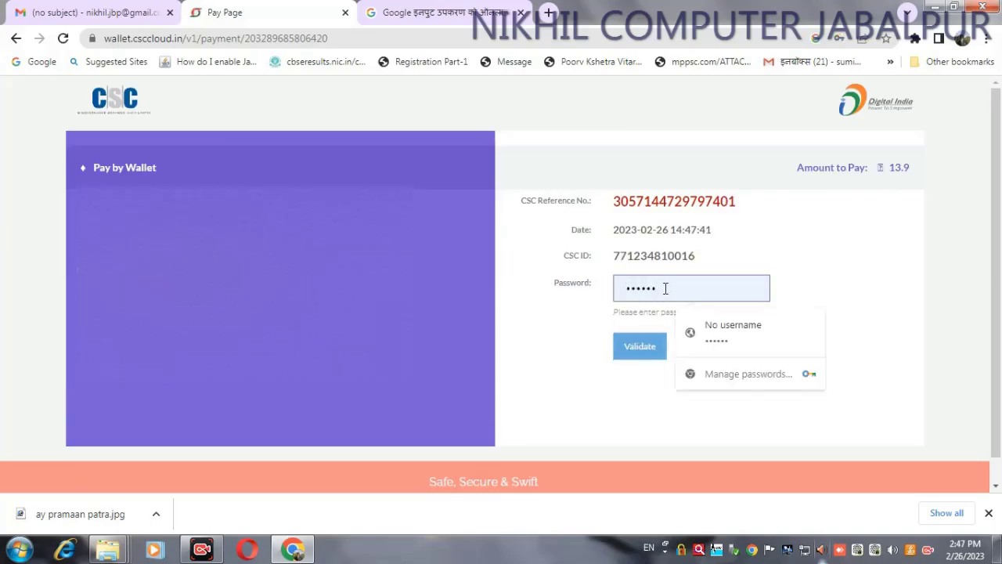
key("BackSpace")
key("BackSpace")
key("BackSpace")
key("BackSpace")
key("BackSpace")
key("BackSpace")
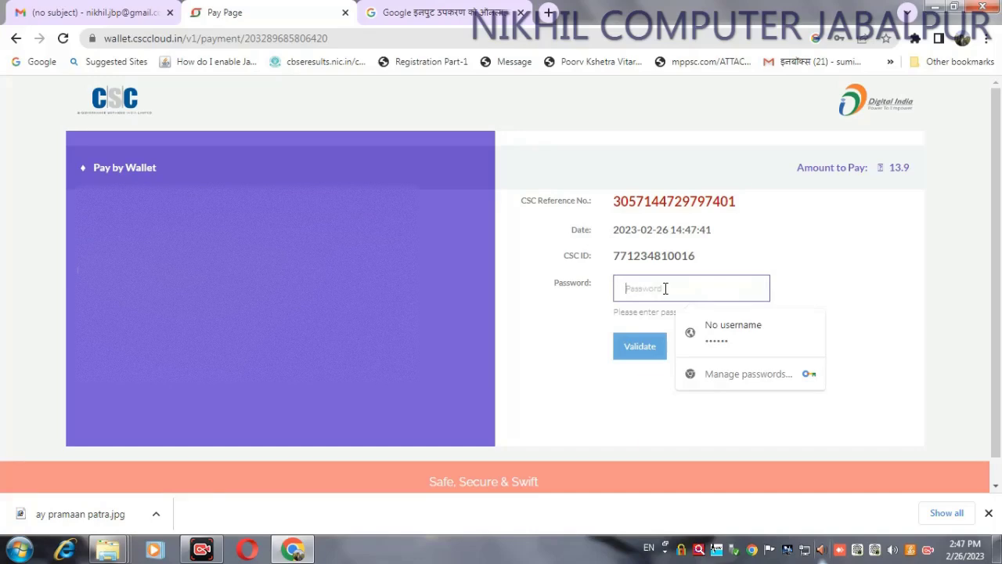
type("*")
left_click(634, 346)
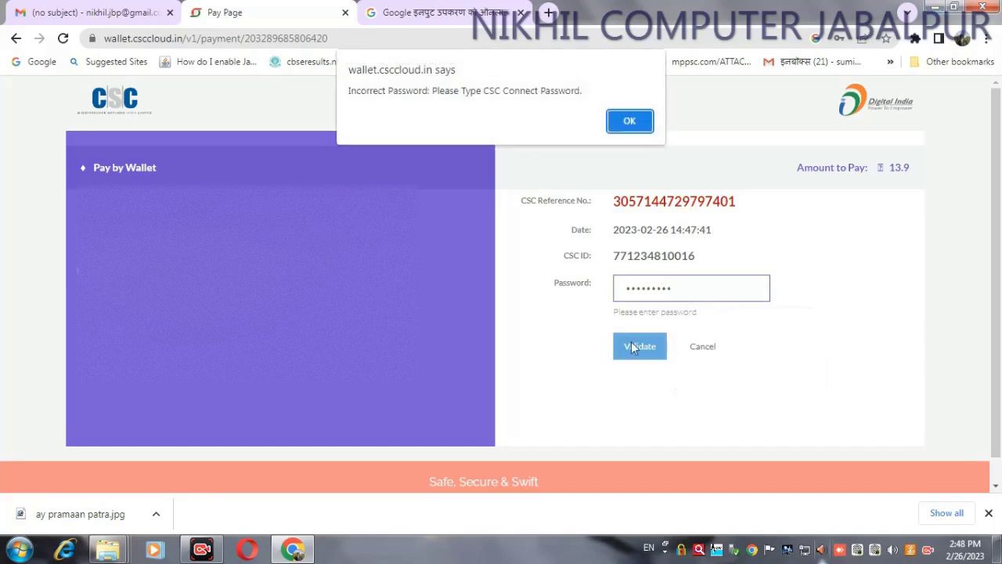
left_click(633, 122)
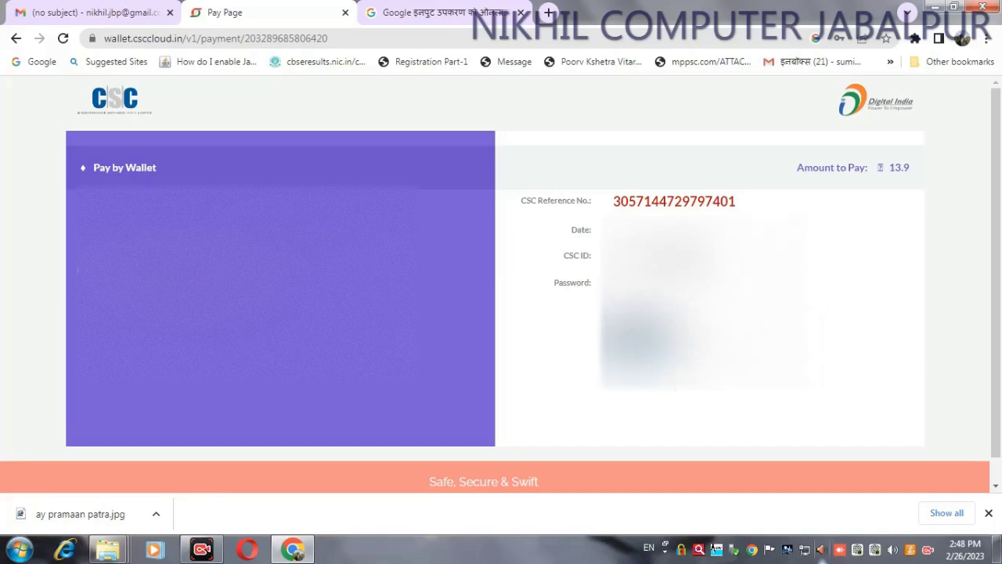
key("Return")
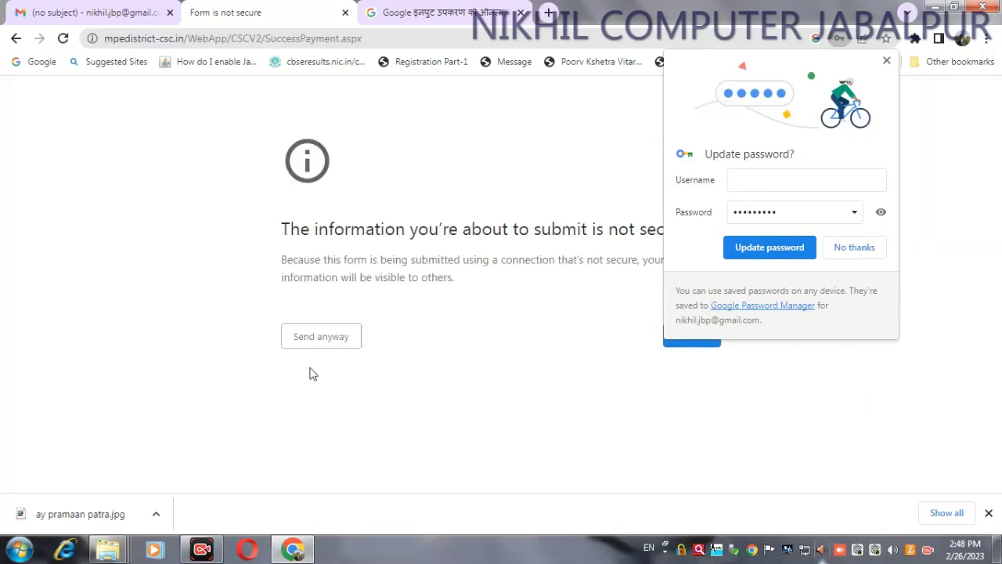
Step: Decline saving the password, check the Paid Success status, and open the transaction history
left_click(854, 247)
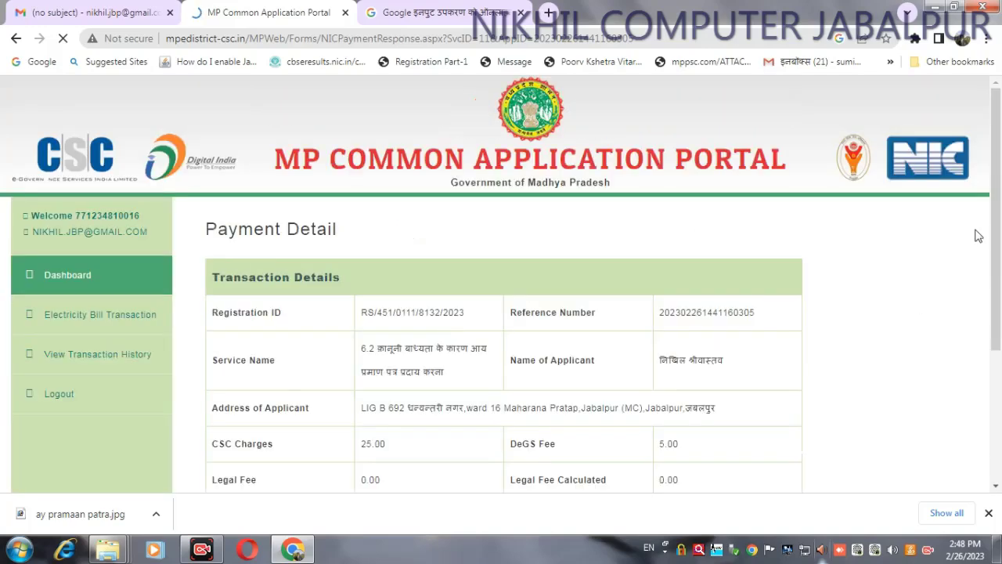
scroll(999, 314, "down", 2)
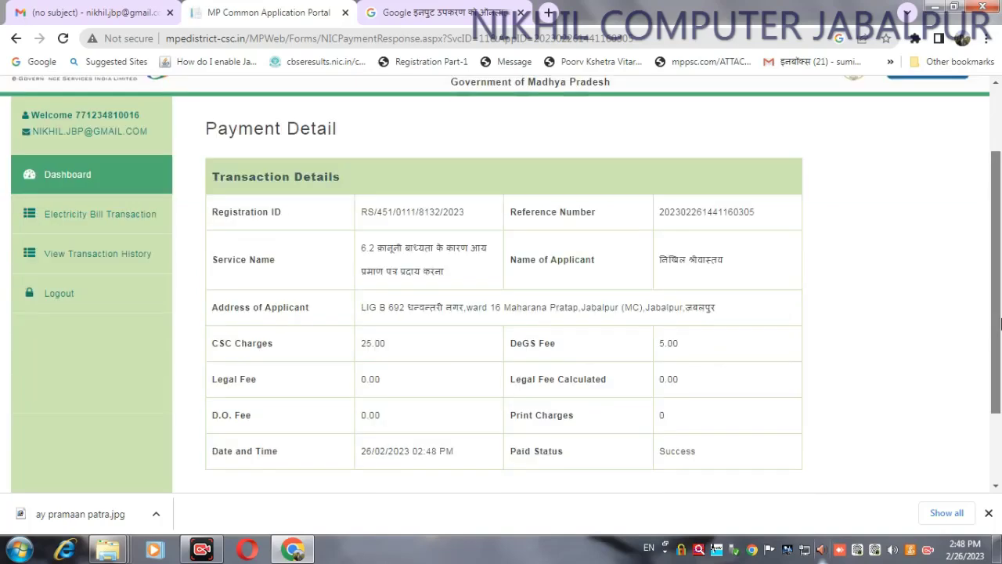
scroll(999, 225, "up", 1)
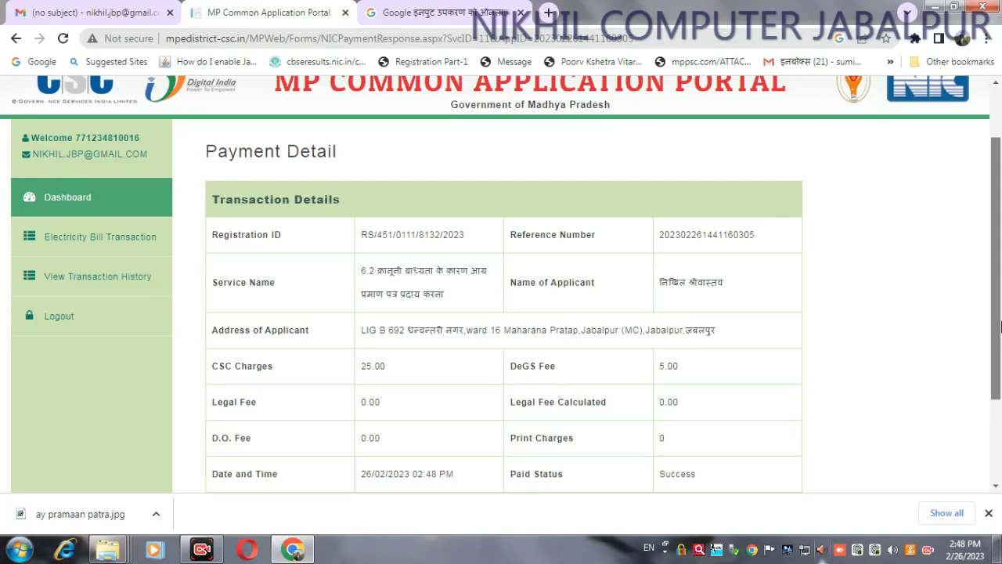
left_click(98, 283)
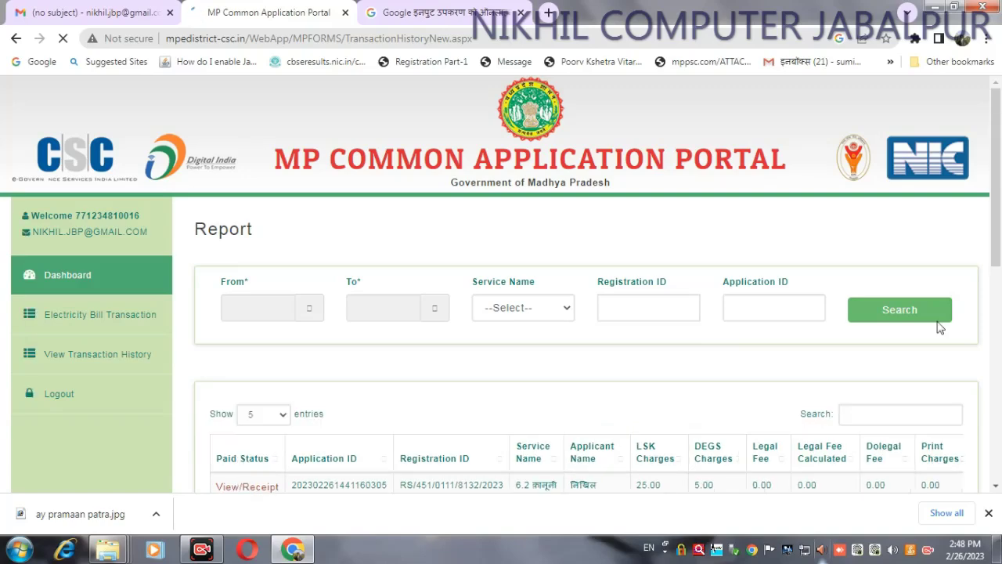
Step: View the paid application's receipt, proceed through it, and return to the transaction history tab
left_click_drag(998, 180, 1001, 313)
scroll(627, 290, "up", 1)
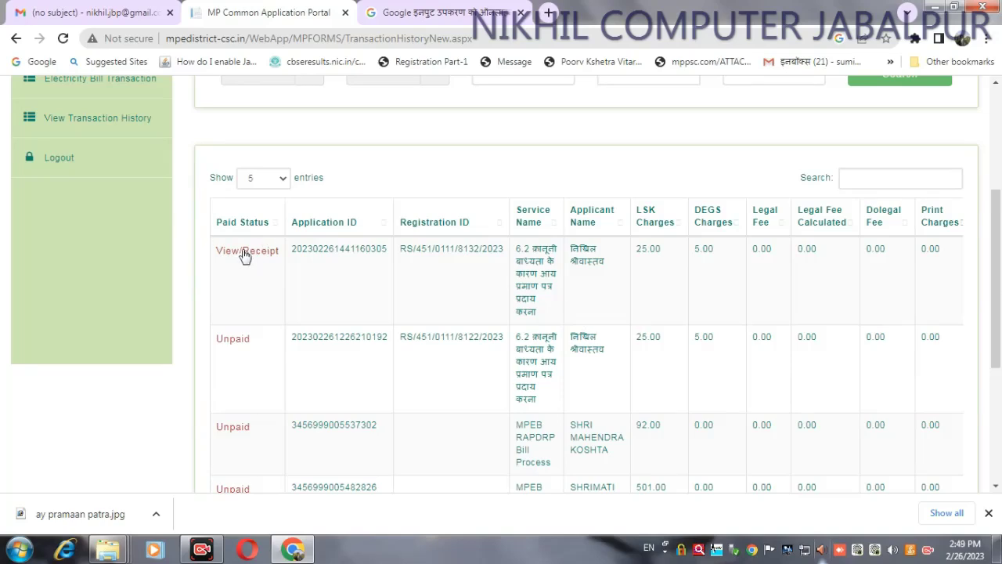
left_click(245, 256)
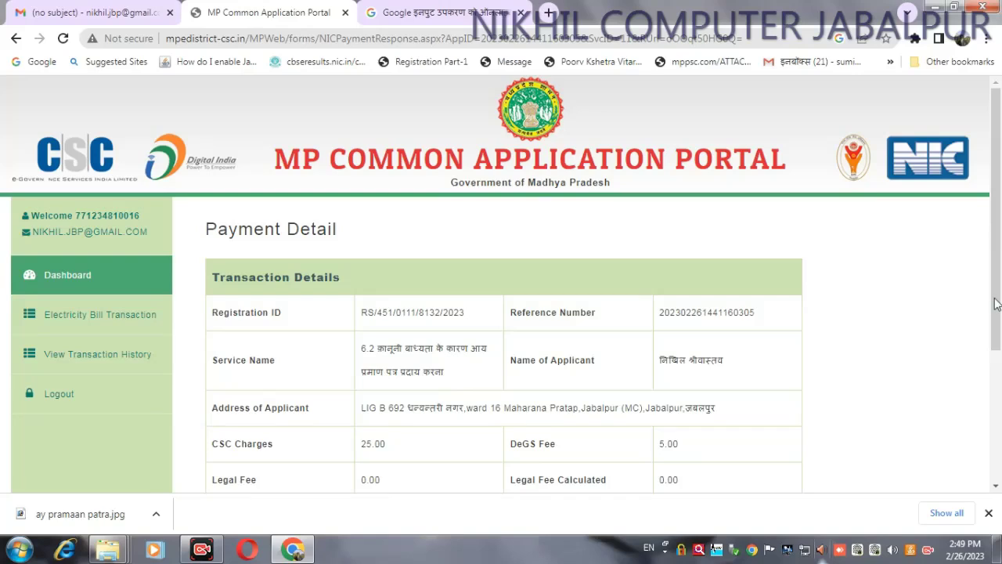
scroll(1000, 310, "down", 1)
left_click_drag(999, 309, 999, 362)
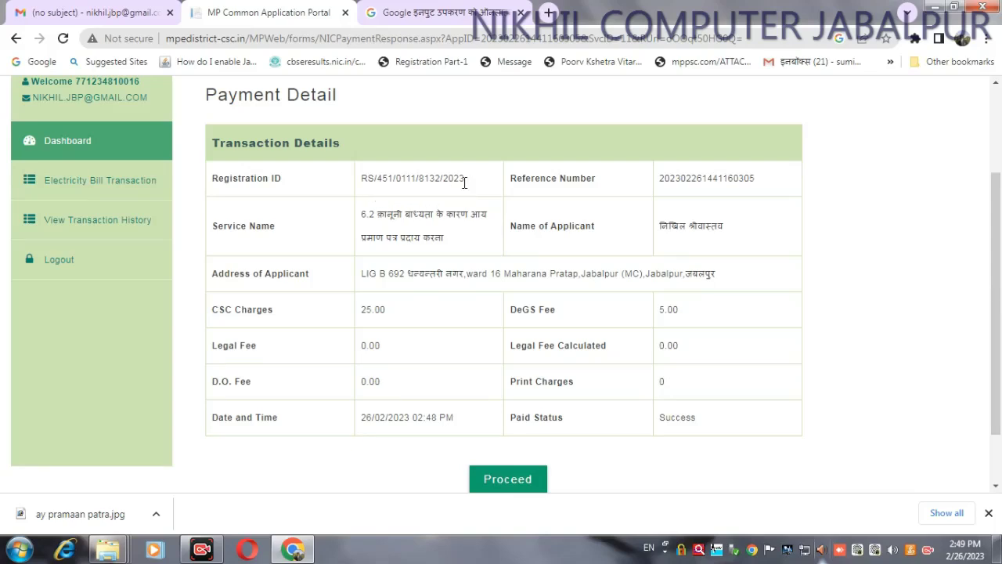
scroll(579, 368, "down", 2)
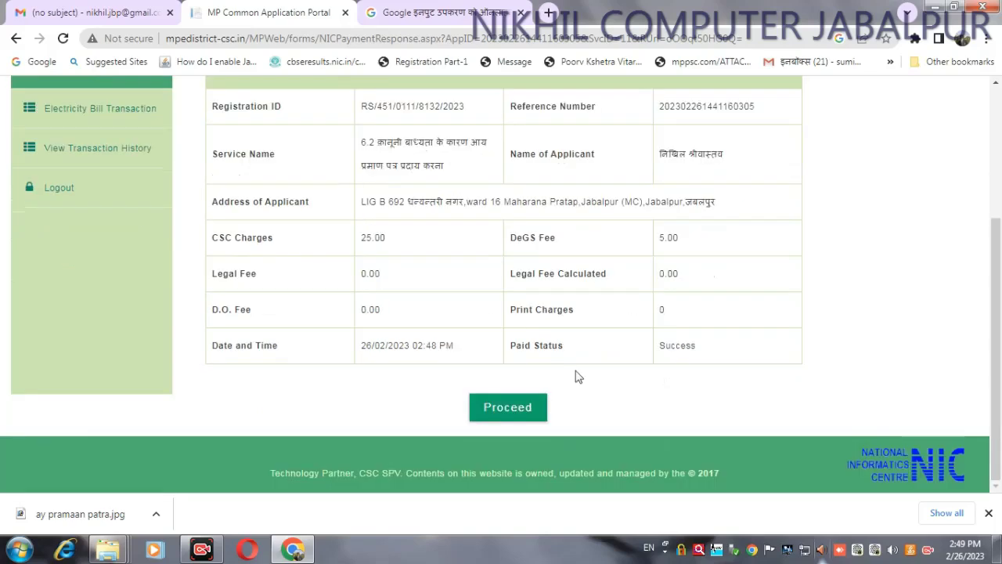
left_click(509, 408)
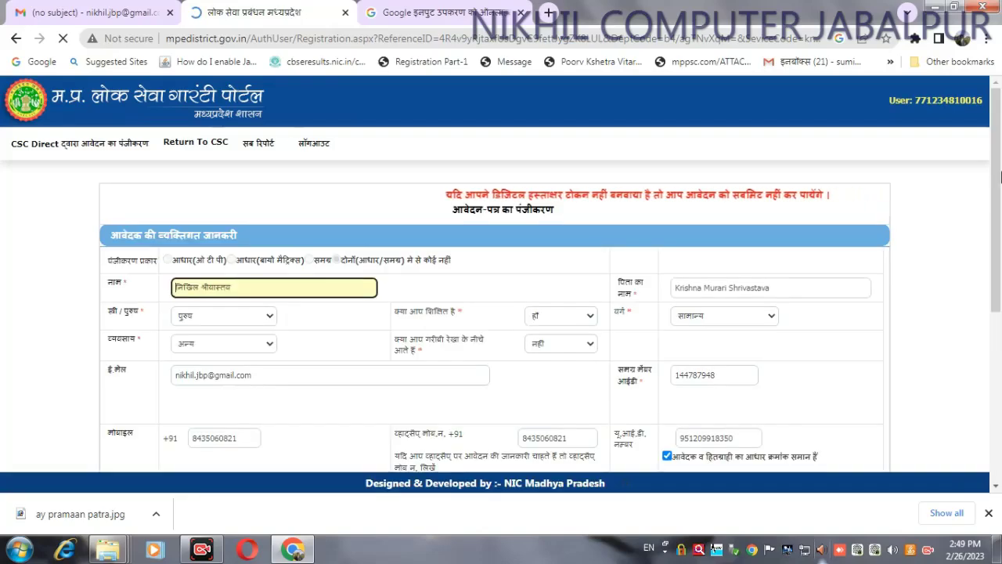
scroll(1000, 303, "down", 2)
scroll(1000, 303, "down", 2)
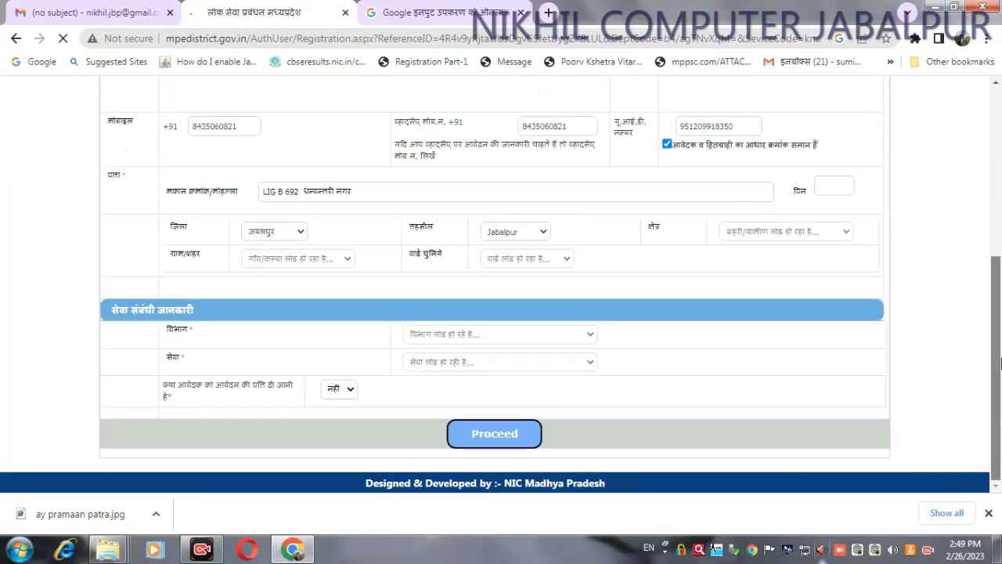
scroll(999, 148, "up", 2)
scroll(999, 149, "up", 2)
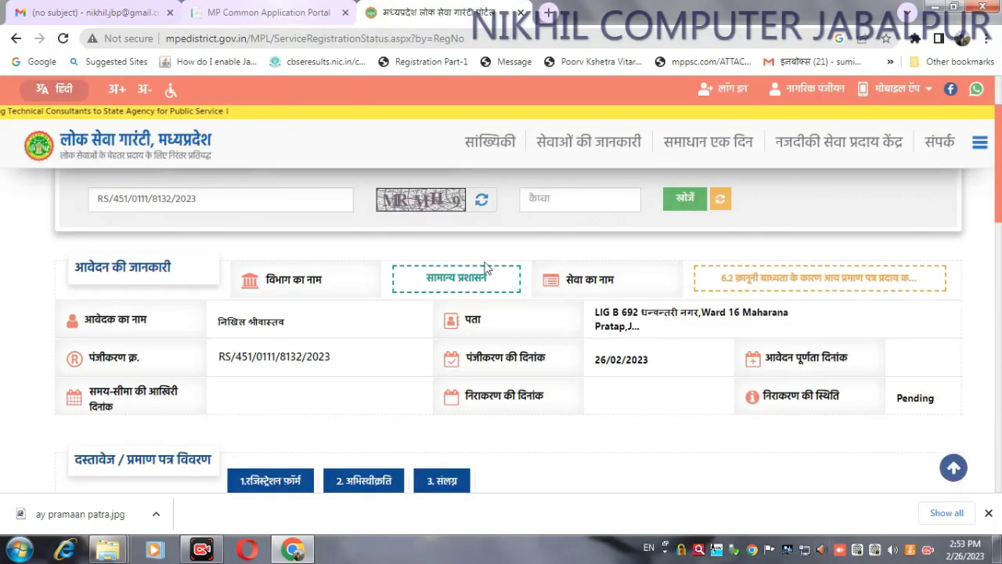
key("ctrl+shift+Tab")
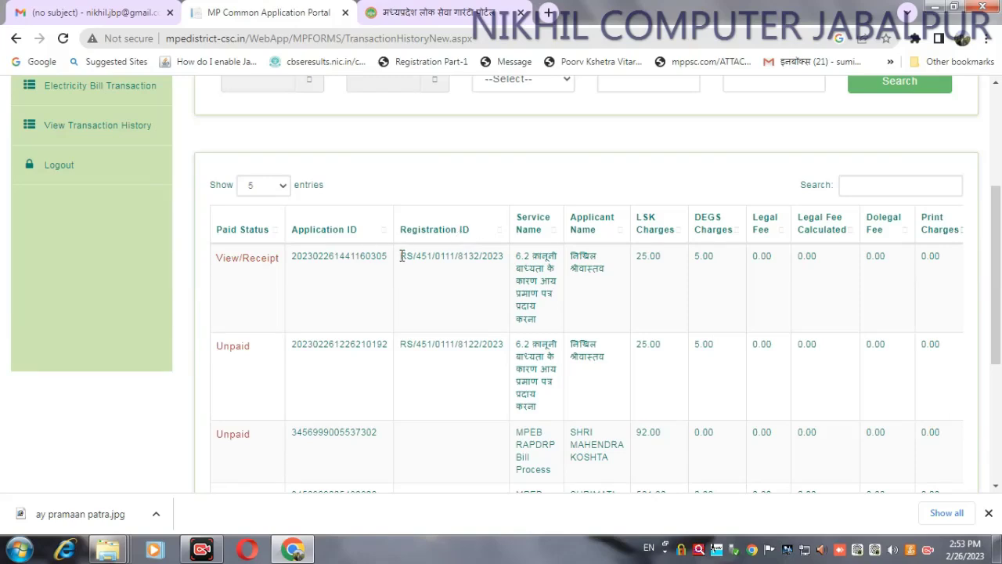
Step: Copy the application's registration number and check its Pending status on the Lok Seva Guarantee page
left_click_drag(404, 256, 519, 260)
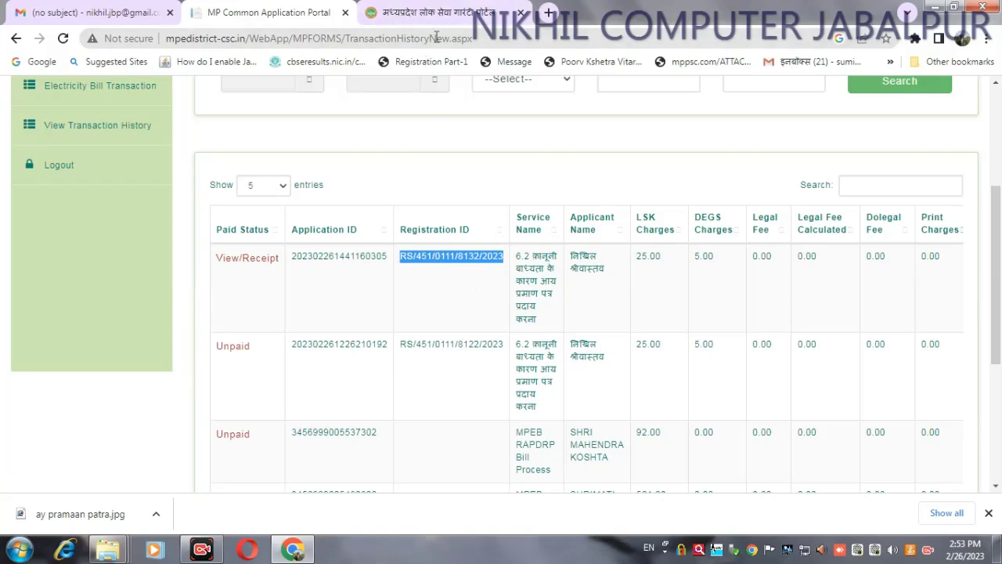
left_click(458, 11)
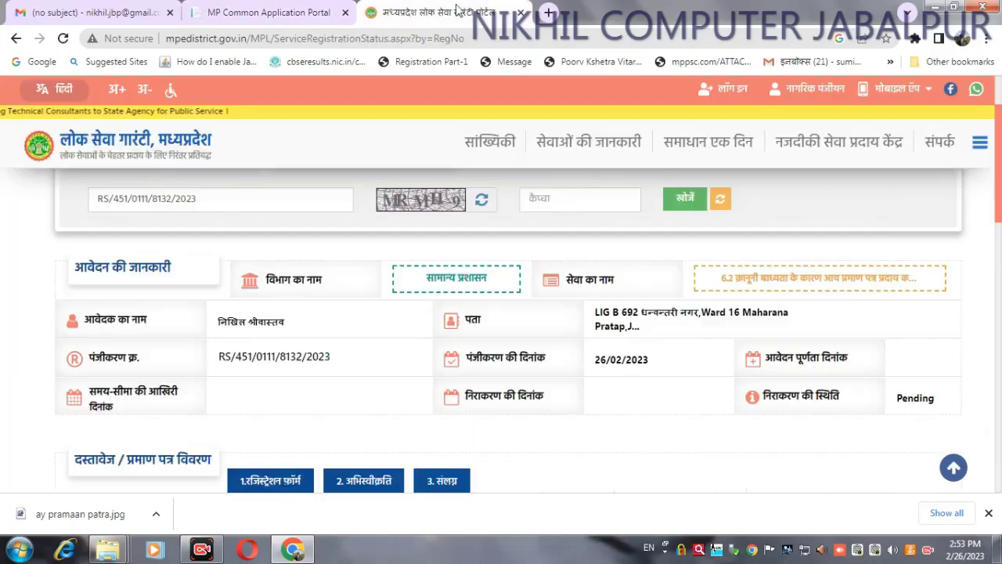